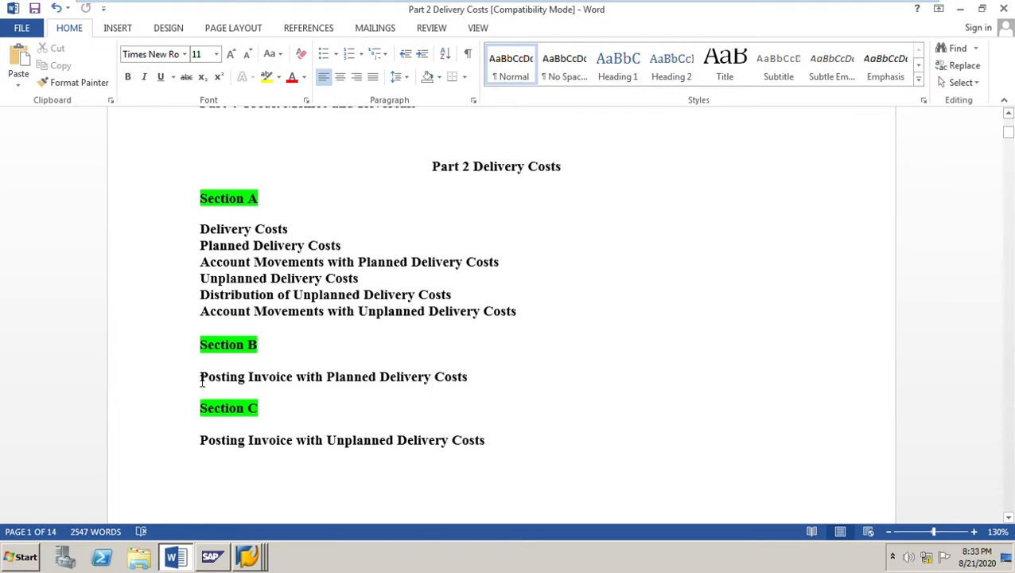
Step: Review the Part 2 Delivery Costs outline, covering the main title and the topics of Sections A, B and C
drag(220, 382, 495, 382)
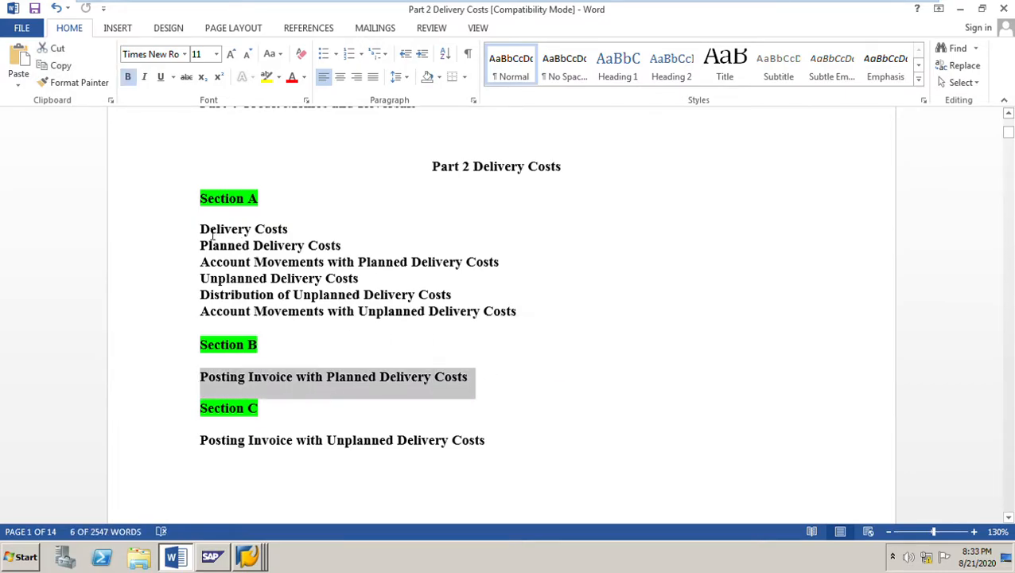
drag(209, 231, 532, 323)
scroll(636, 314, up, 3)
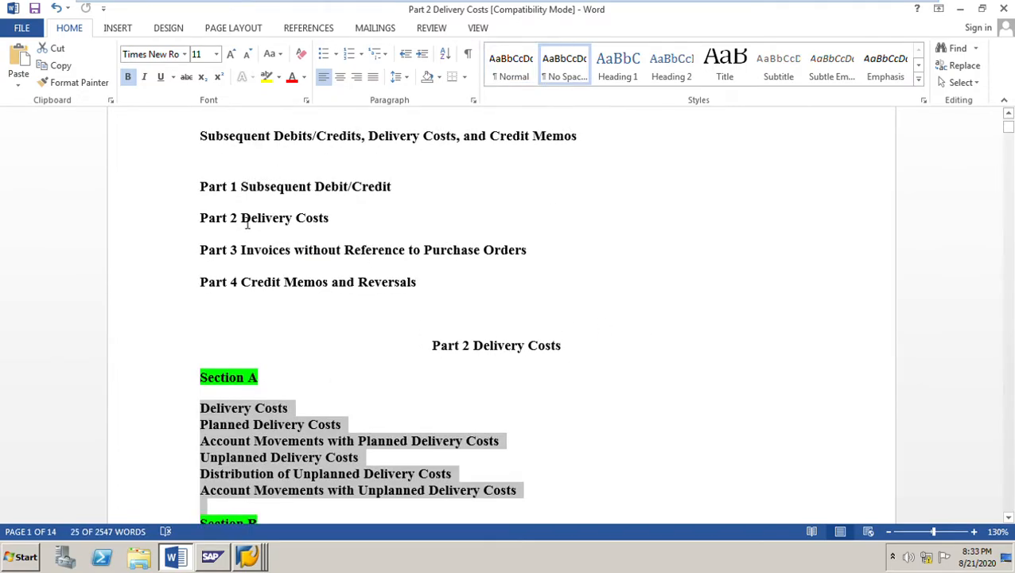
drag(206, 224, 377, 227)
drag(203, 137, 580, 147)
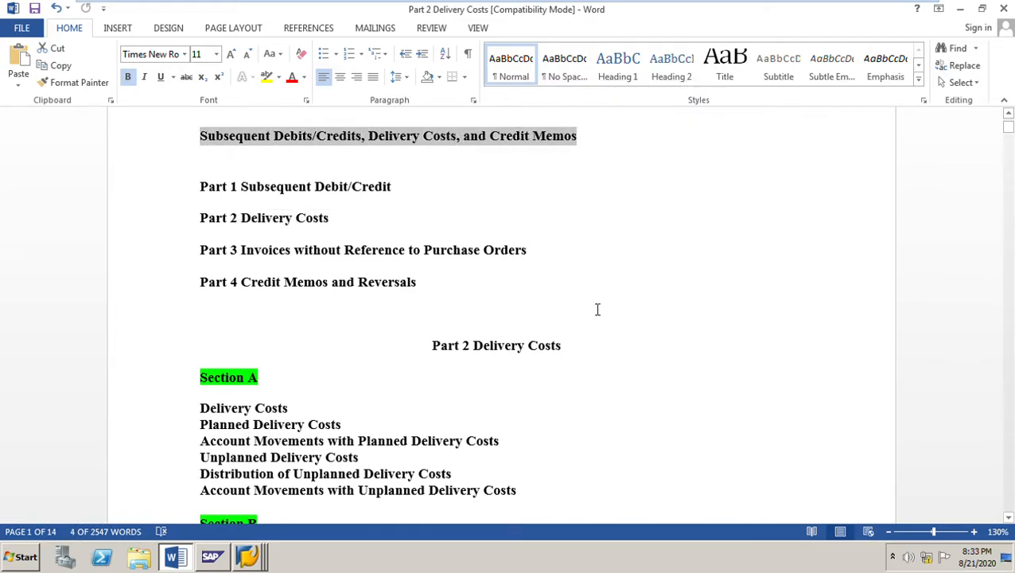
scroll(666, 375, down, 7)
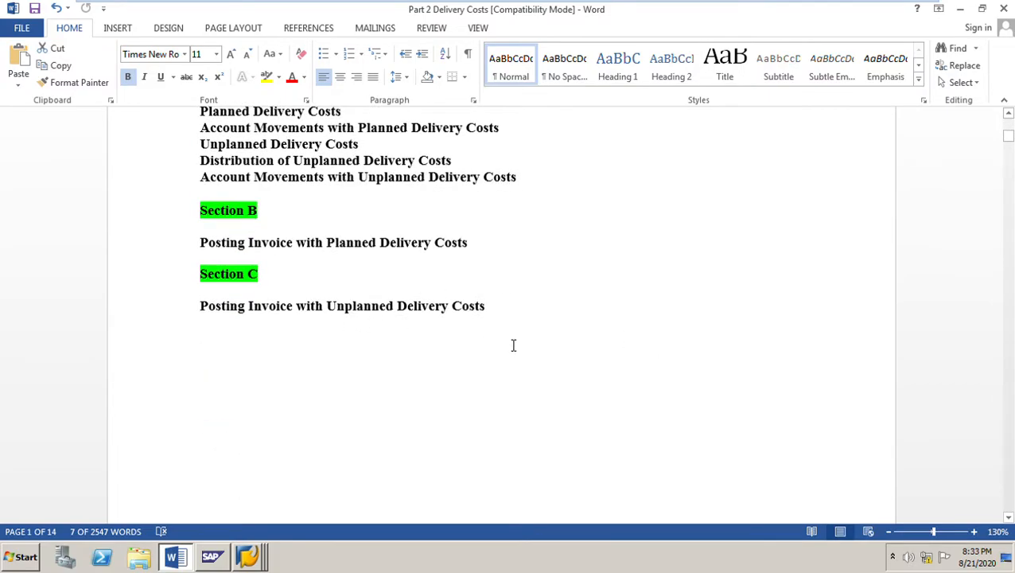
scroll(512, 346, up, 2)
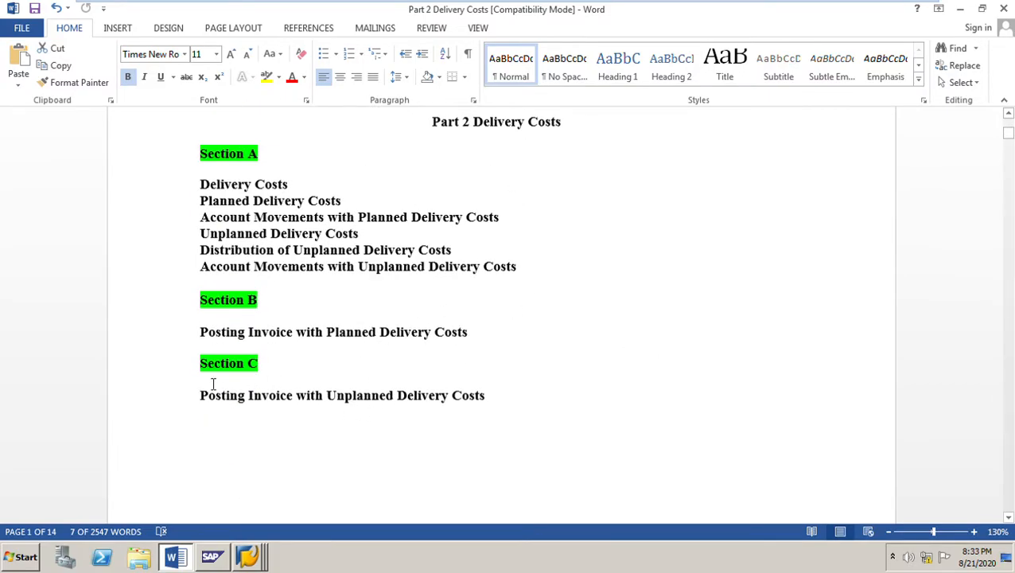
drag(206, 372, 205, 398)
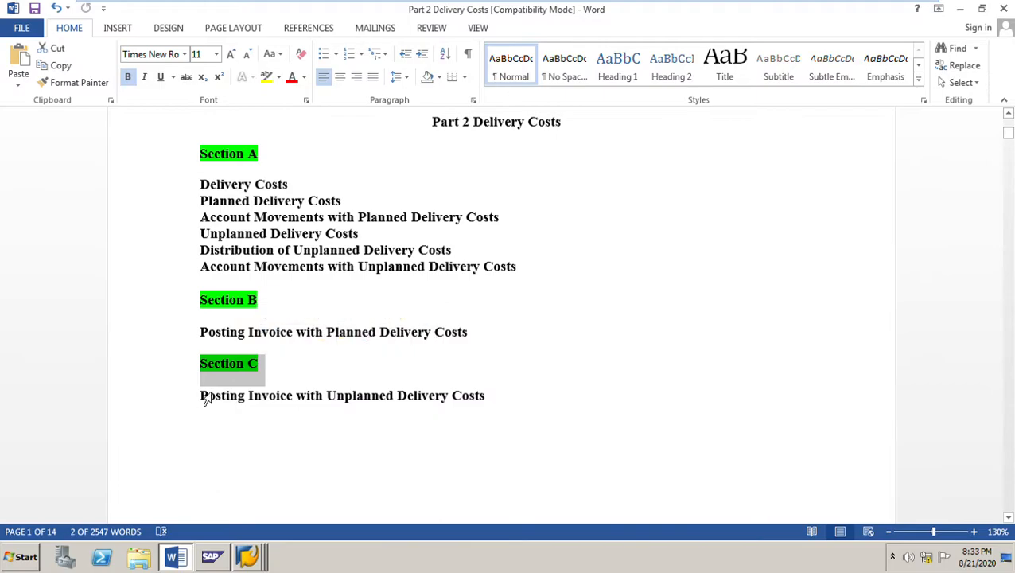
triple_click(205, 398)
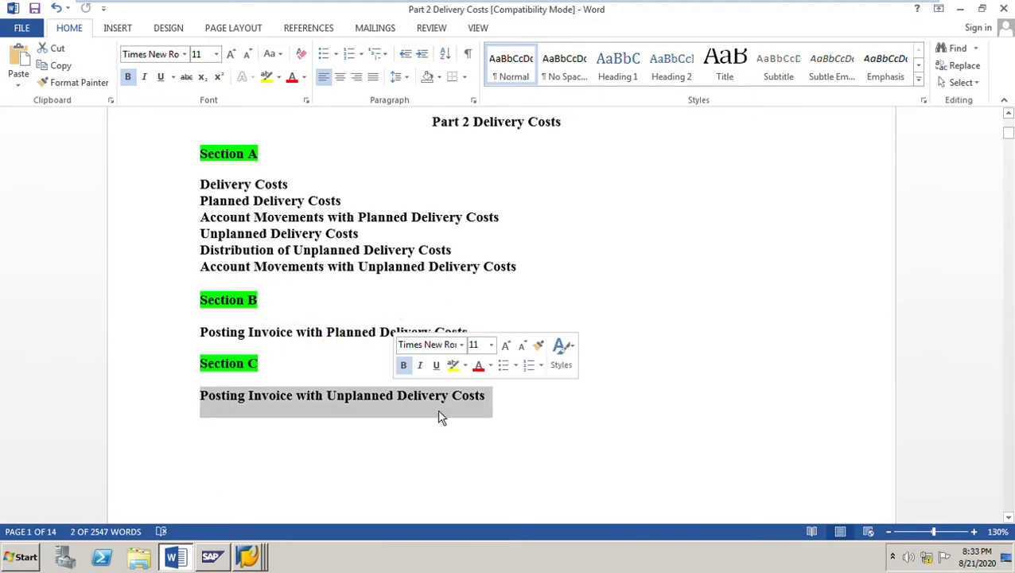
click(740, 375)
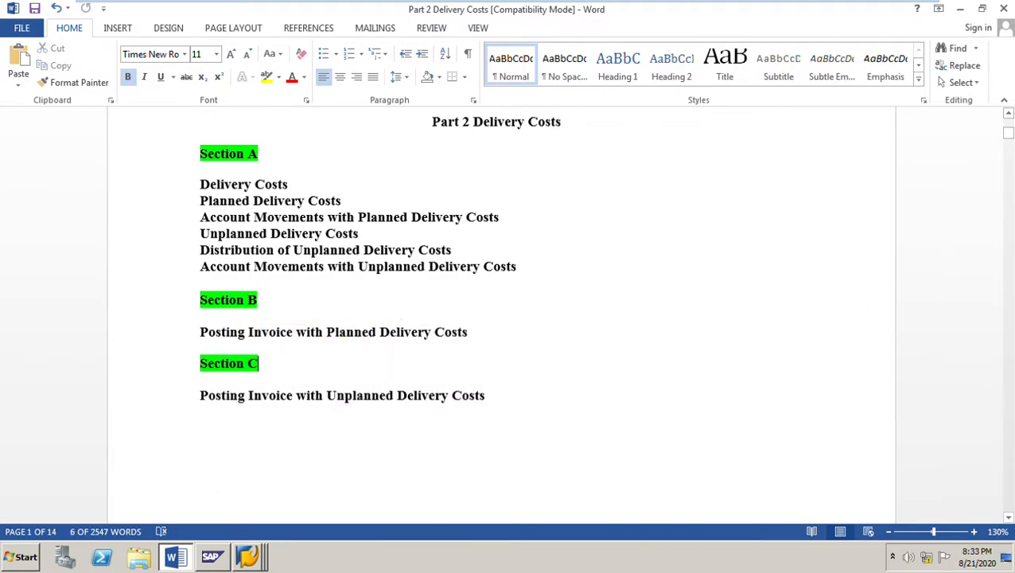
Step: Go to the Section C exercise on unplanned delivery costs and examine its freight, total, tax and invoice amounts
drag(1010, 133, 1009, 351)
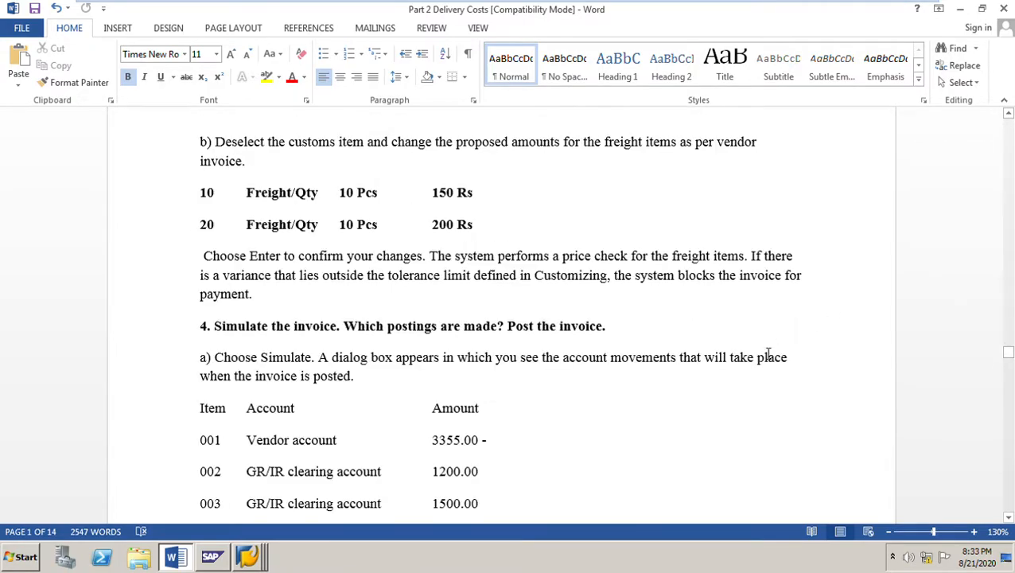
scroll(709, 426, down, 10)
scroll(707, 433, down, 1)
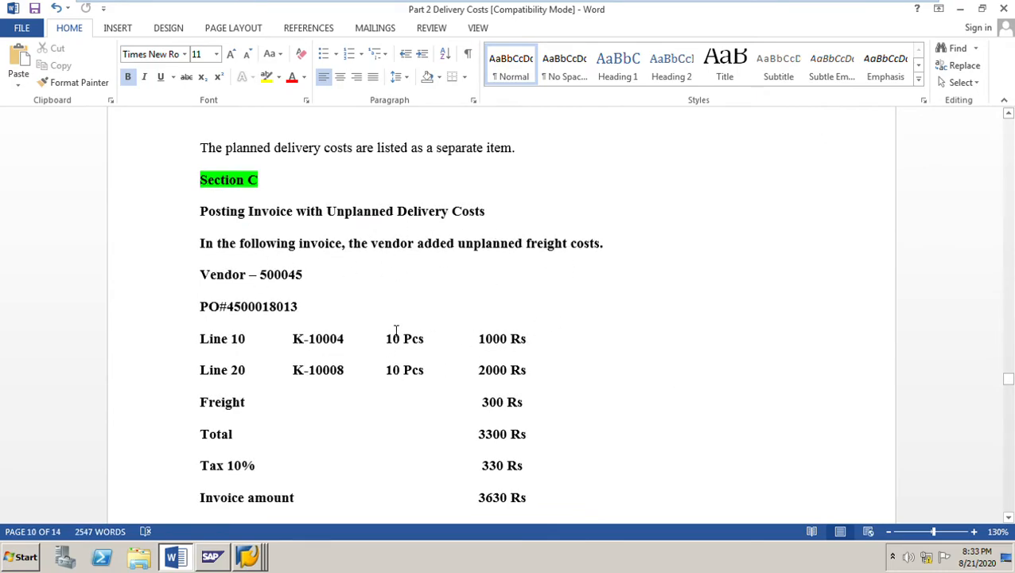
scroll(346, 300, down, 1)
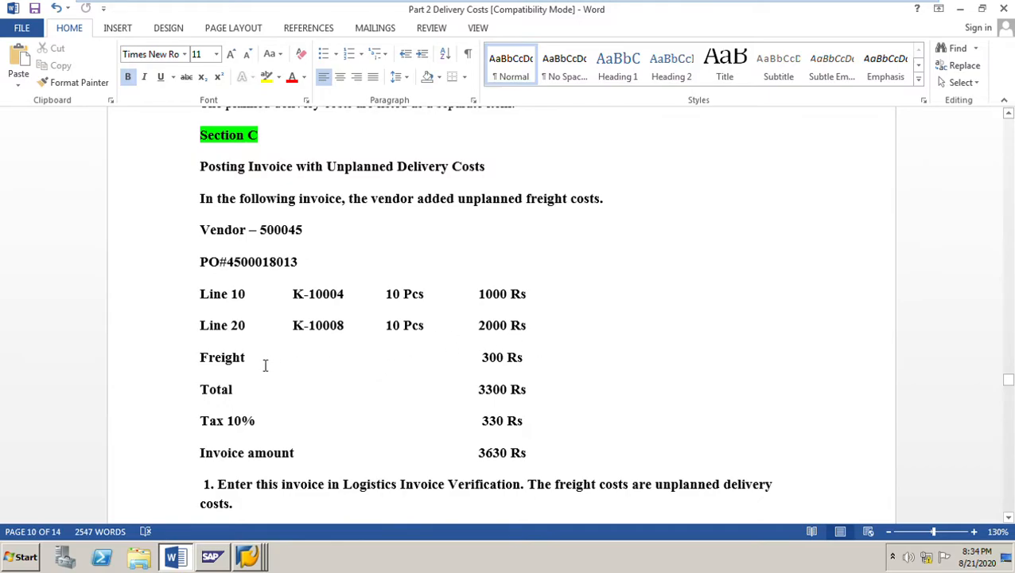
drag(488, 366, 547, 370)
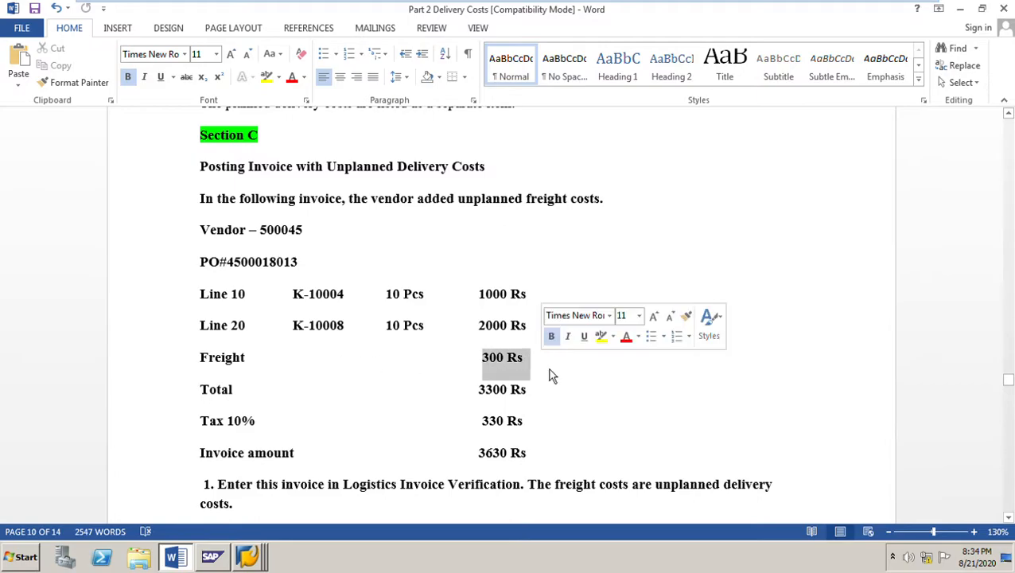
click(481, 389)
drag(492, 395, 559, 397)
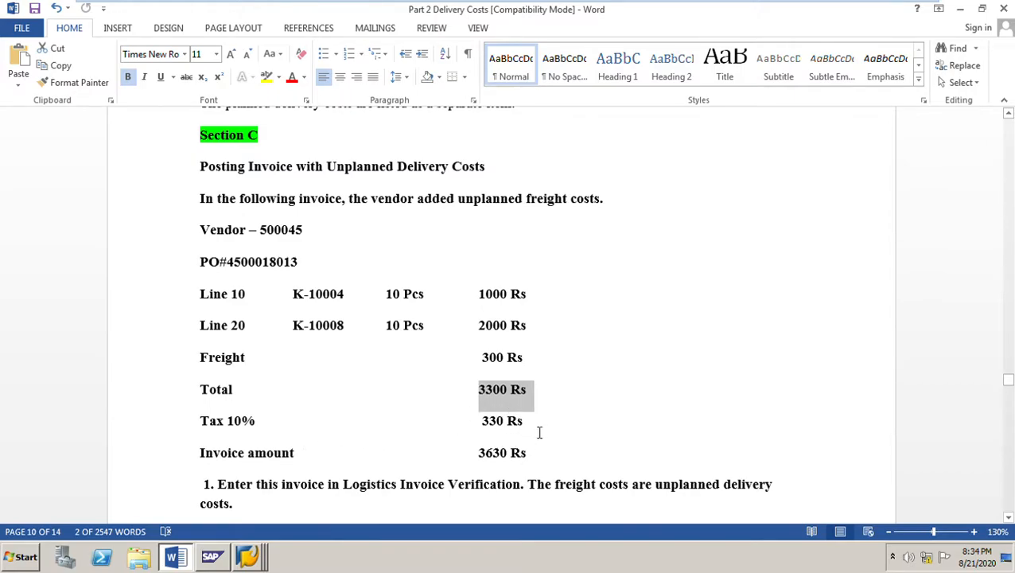
drag(482, 424, 564, 426)
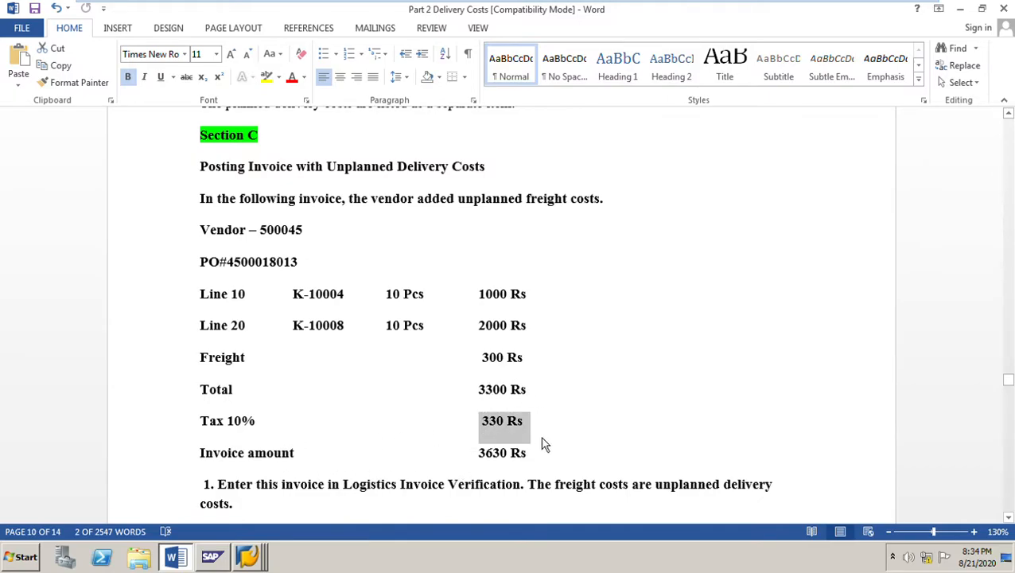
drag(480, 457, 548, 455)
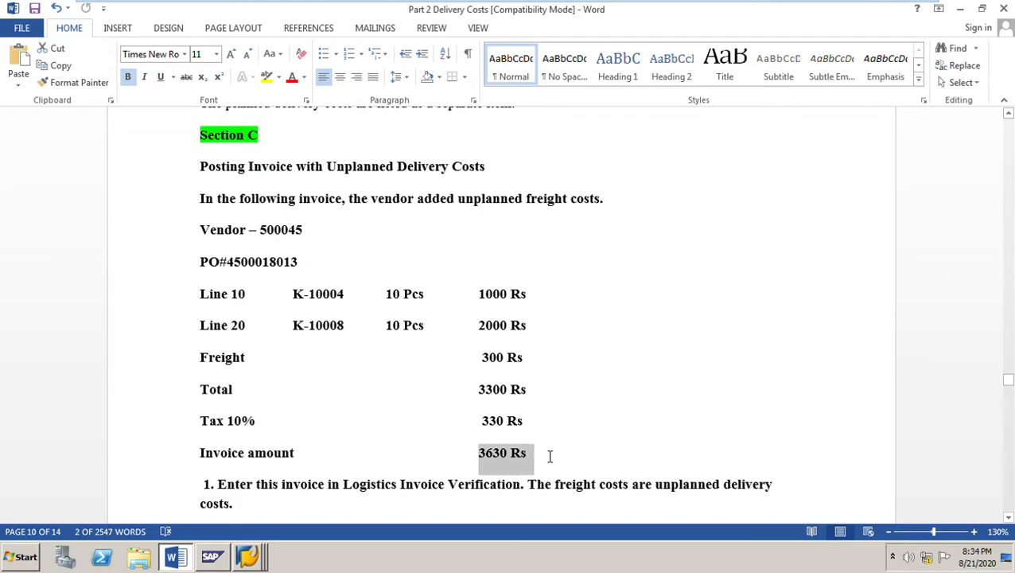
Step: Read the exercise instructions for entering the invoice's basic data and its purchase order allocation
scroll(334, 446, down, 3)
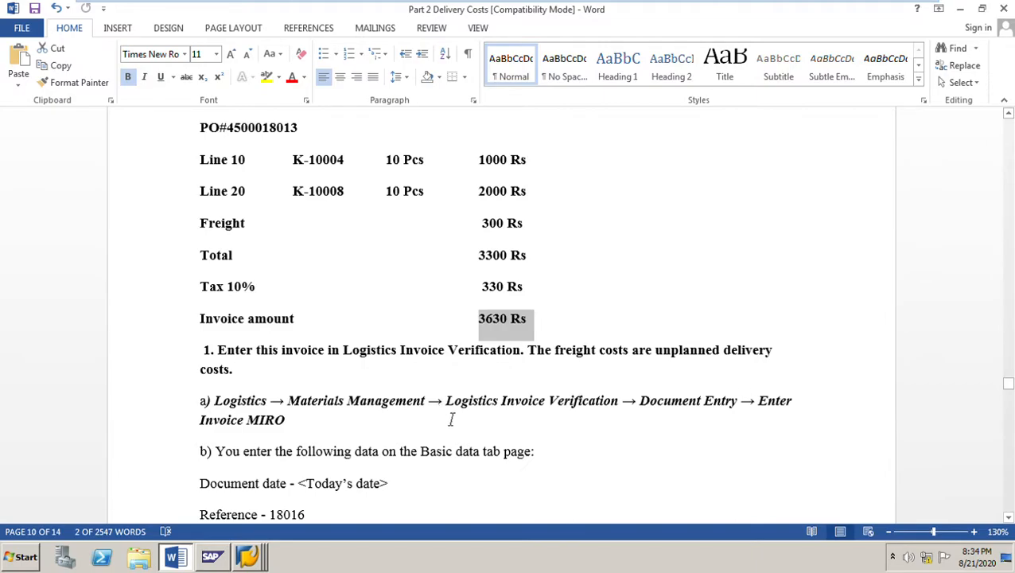
scroll(448, 421, down, 3)
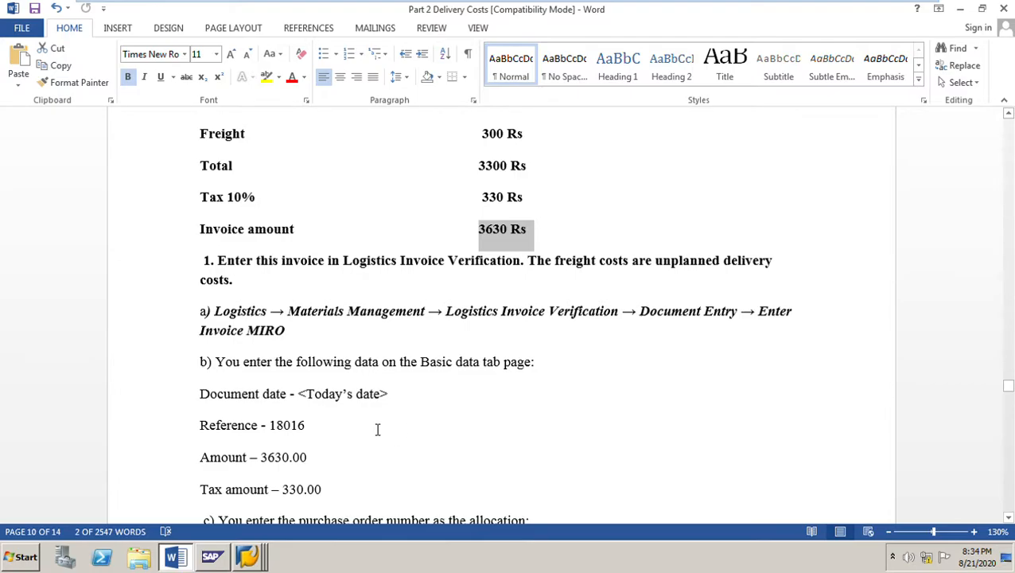
scroll(370, 453, down, 3)
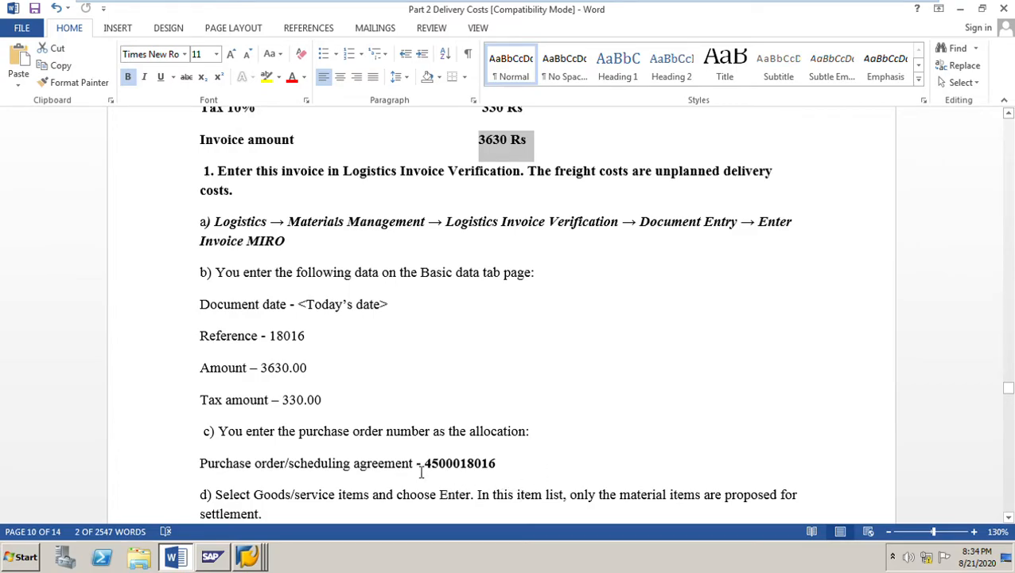
drag(434, 470, 526, 469)
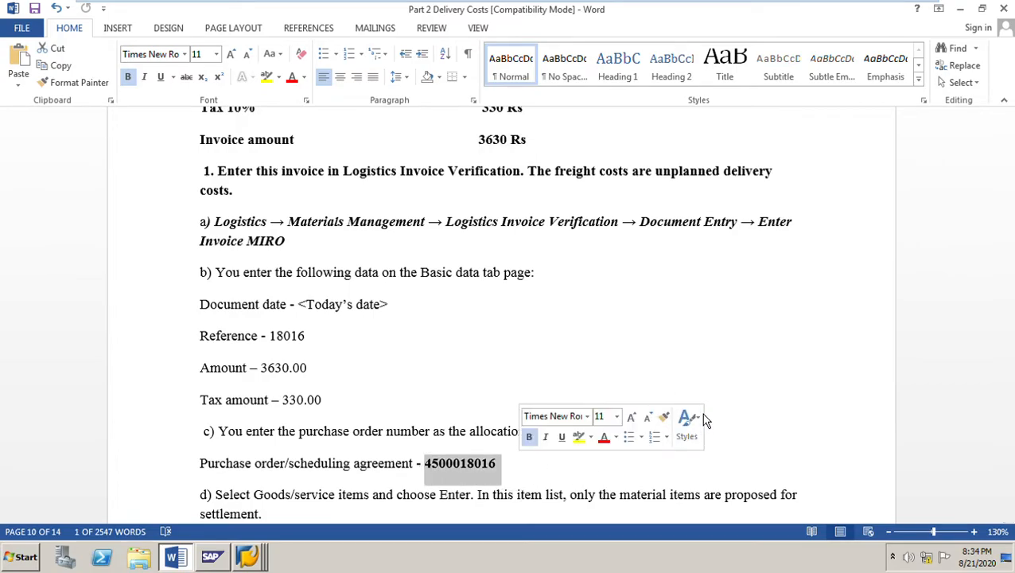
scroll(703, 425, down, 3)
scroll(691, 428, up, 1)
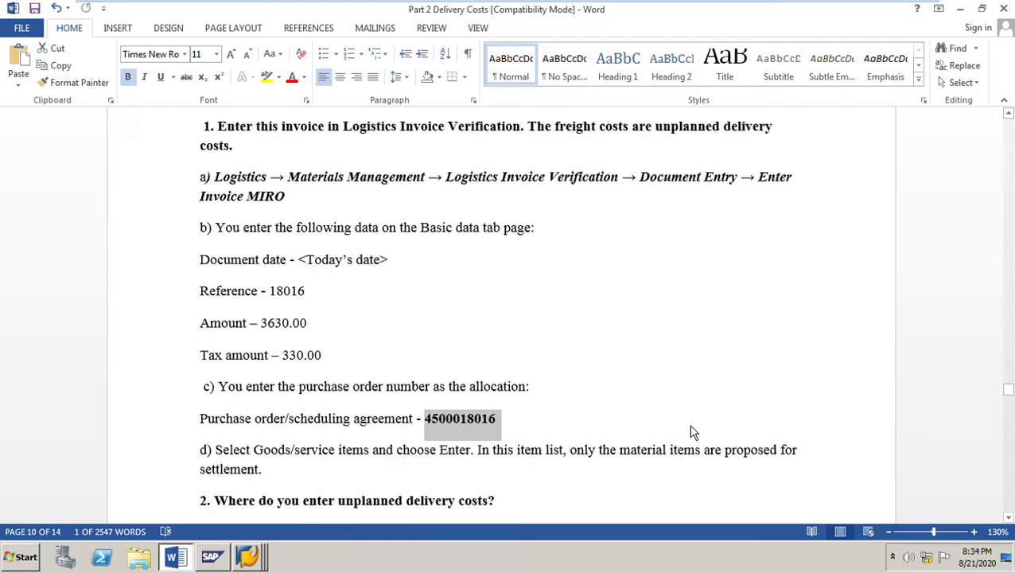
Step: Switch to the SAP Easy Access session and start the MIRO transaction for entering an incoming invoice
right_click(211, 557)
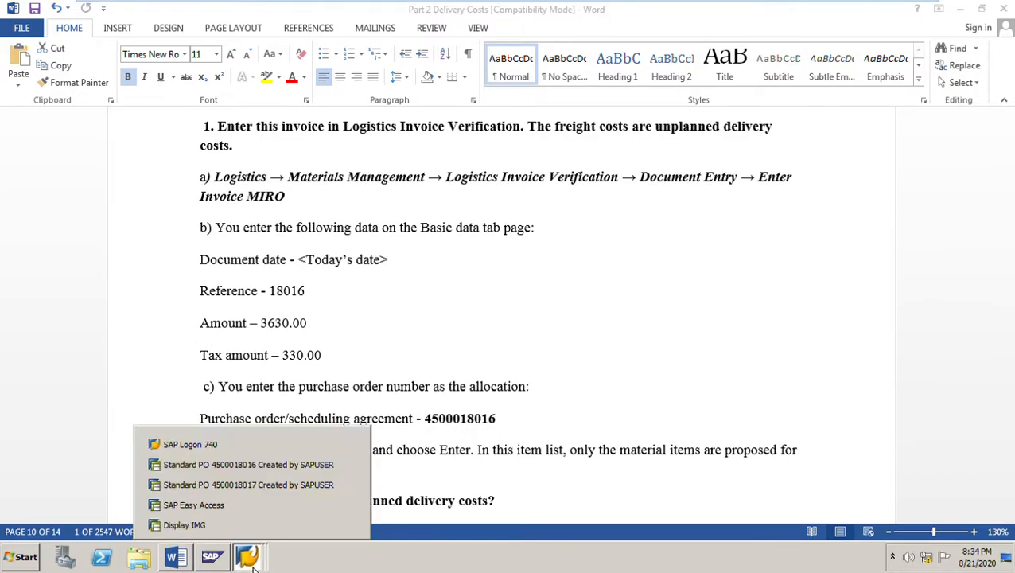
click(201, 522)
click(137, 40)
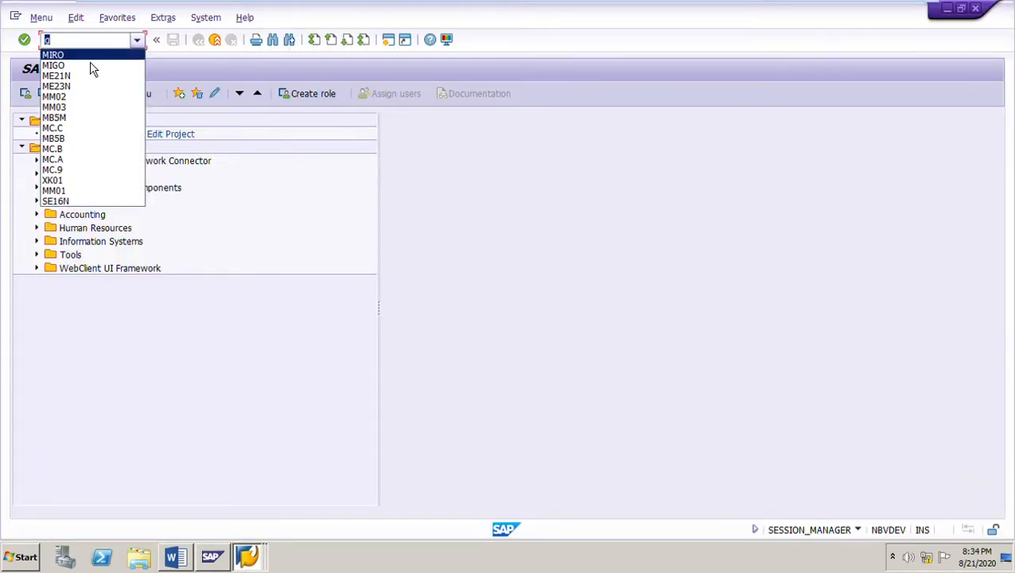
key(Return)
key(Return)
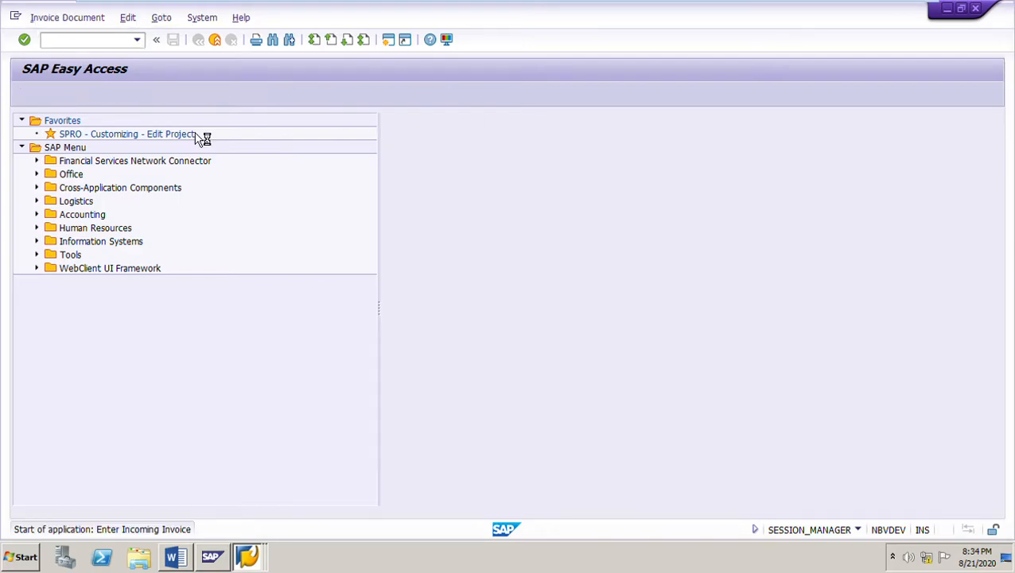
Step: Fill in the basic data with invoice date 21.08.2020, reference 18016 and tax code S2 (Input Tax 10%)
key(Down)
click(150, 217)
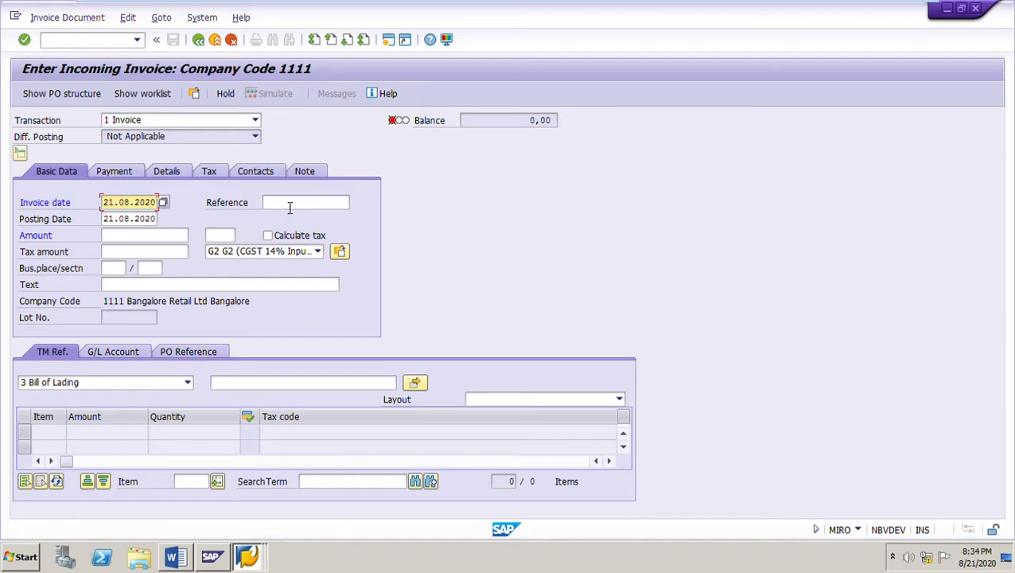
click(290, 206)
click(292, 217)
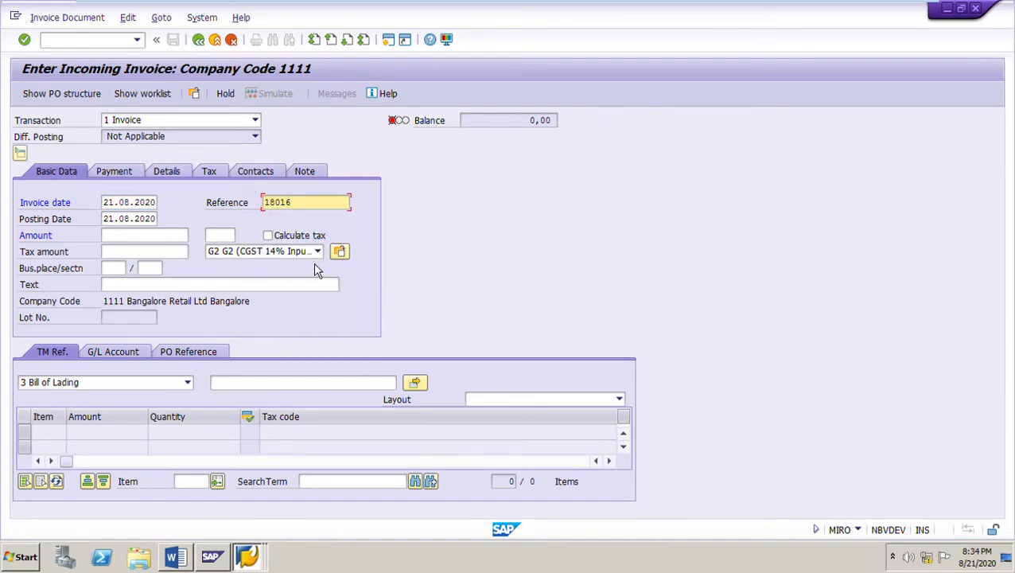
click(325, 257)
click(251, 341)
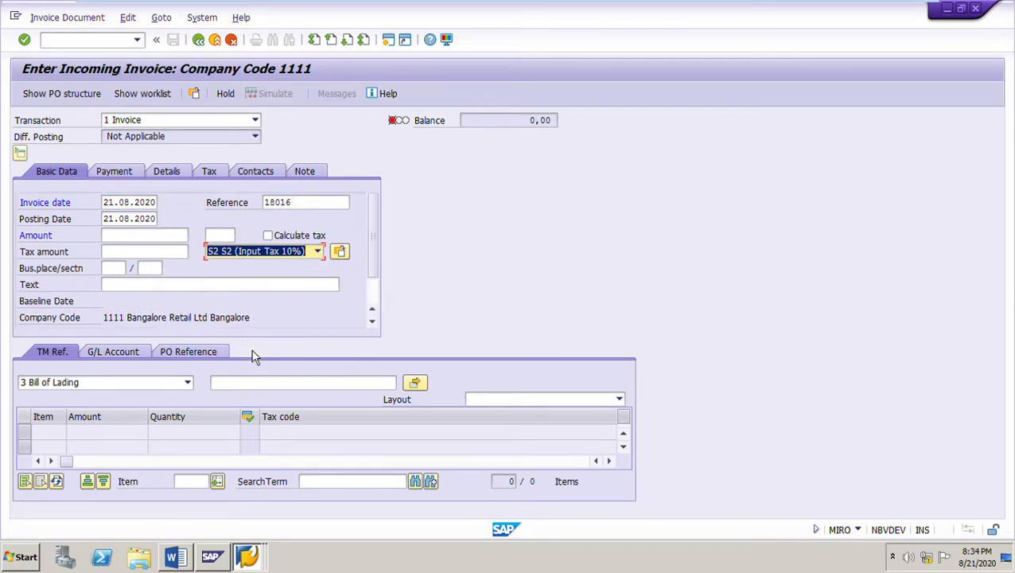
Step: Check the item tax code in the exercise's purchase order, and return to the incoming invoice entry
mouse_move(247, 557)
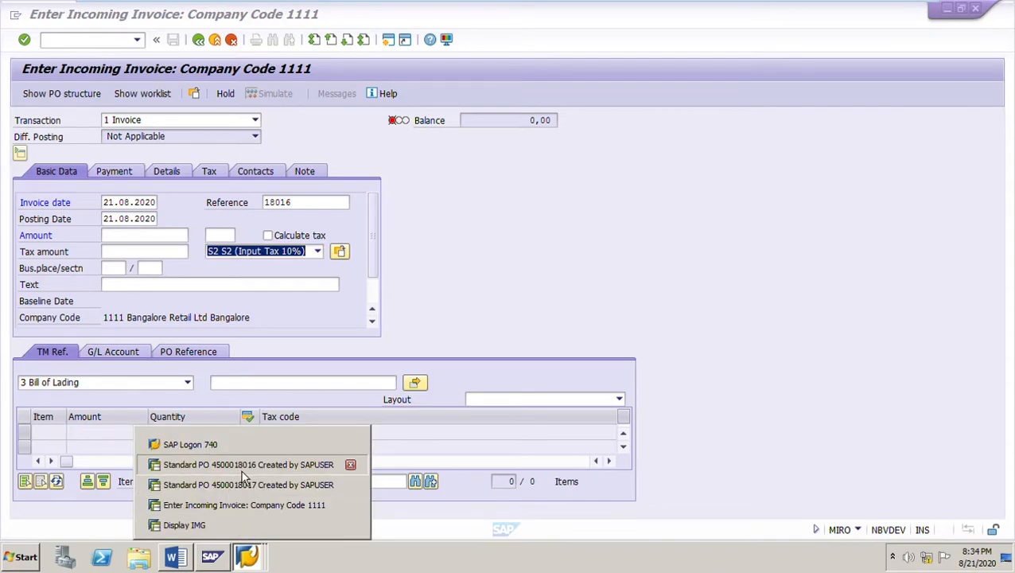
click(243, 468)
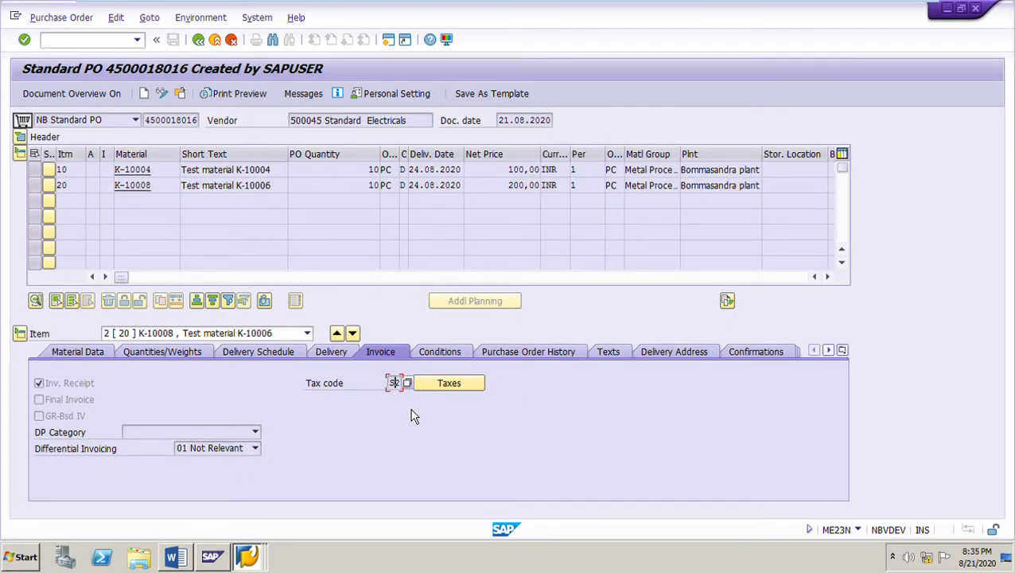
click(340, 338)
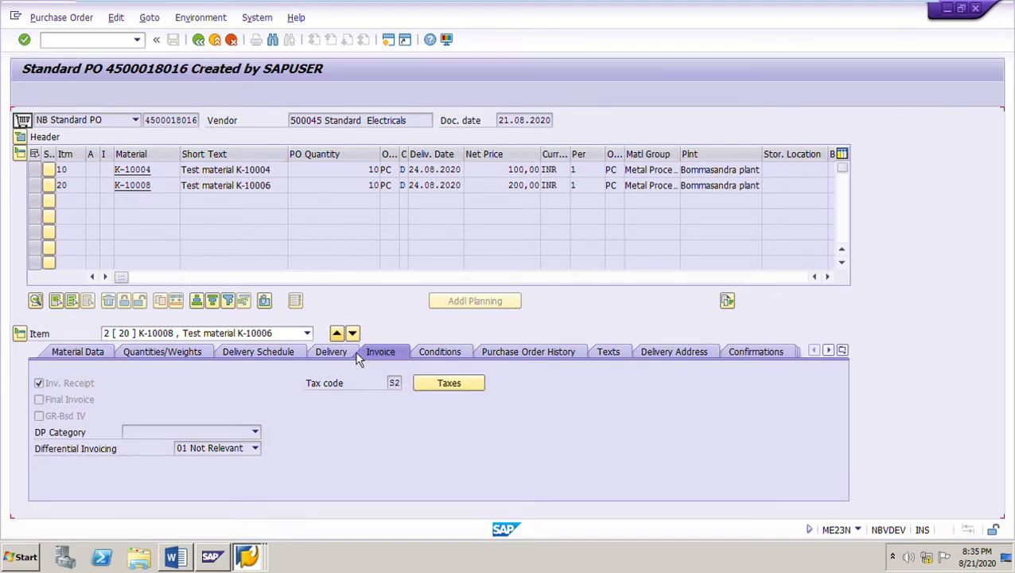
click(248, 557)
click(245, 506)
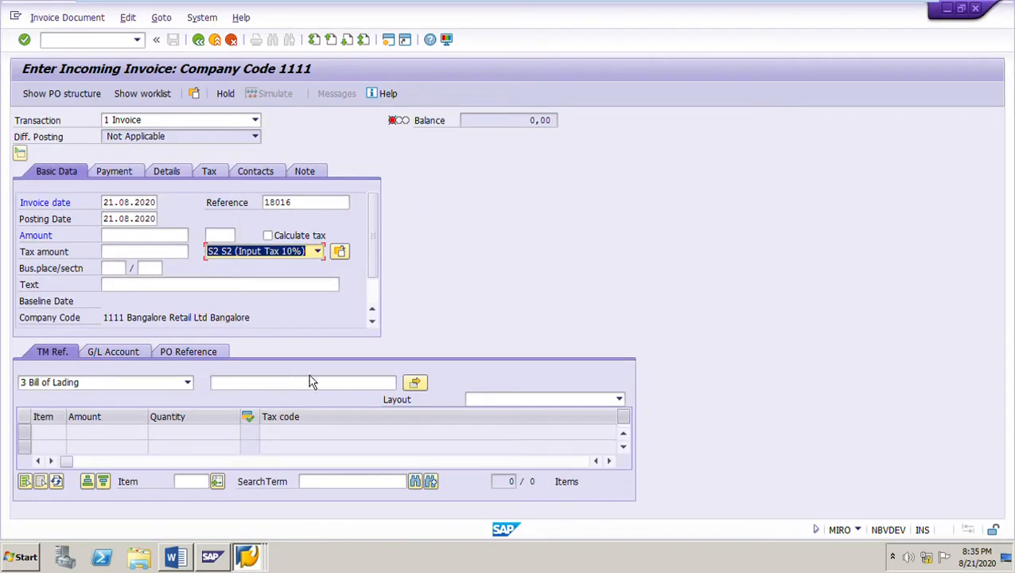
Step: Enter the exercise's purchase order number as the PO reference of the invoice
click(322, 252)
click(323, 252)
click(195, 352)
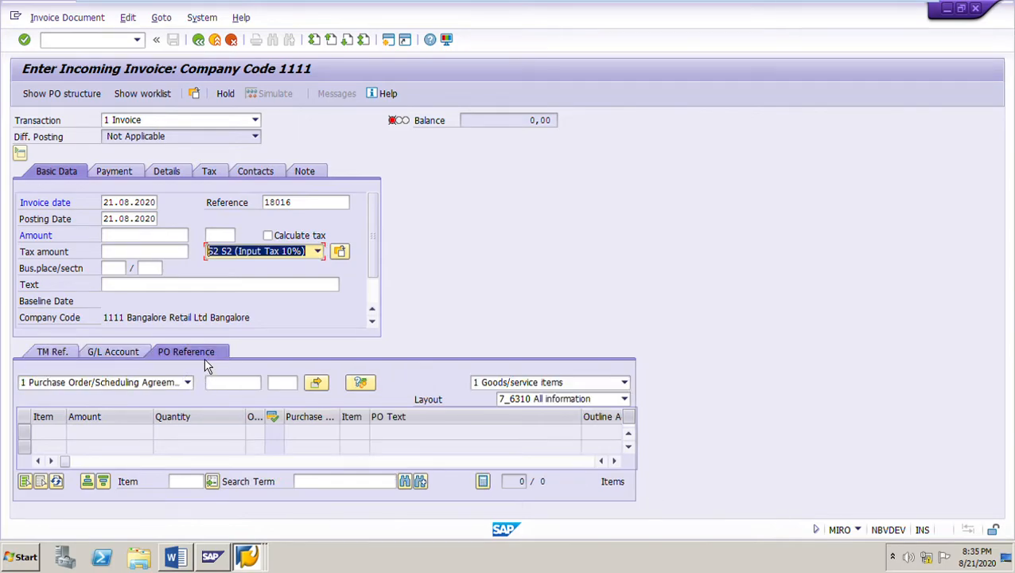
click(234, 384)
click(234, 388)
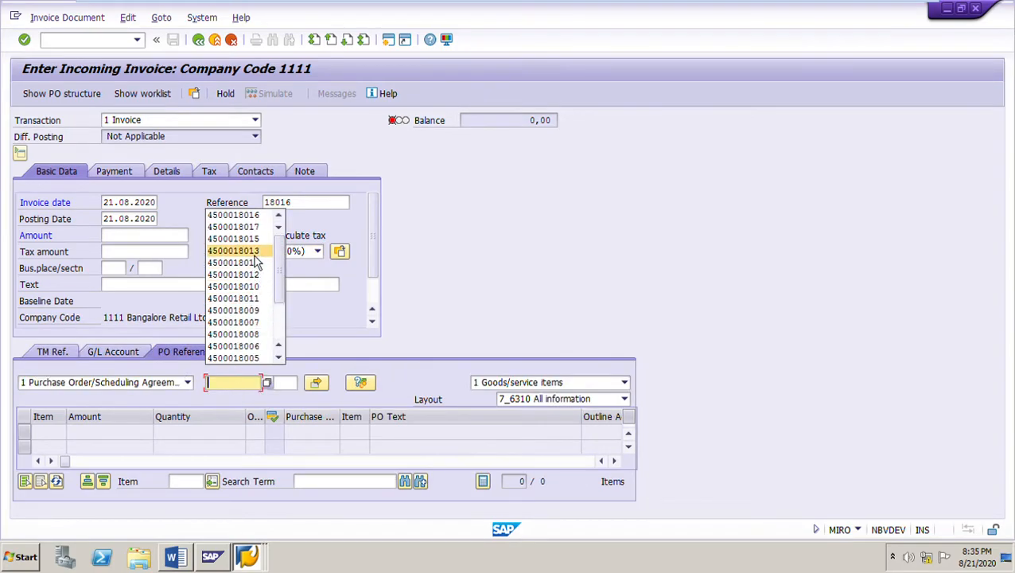
click(264, 218)
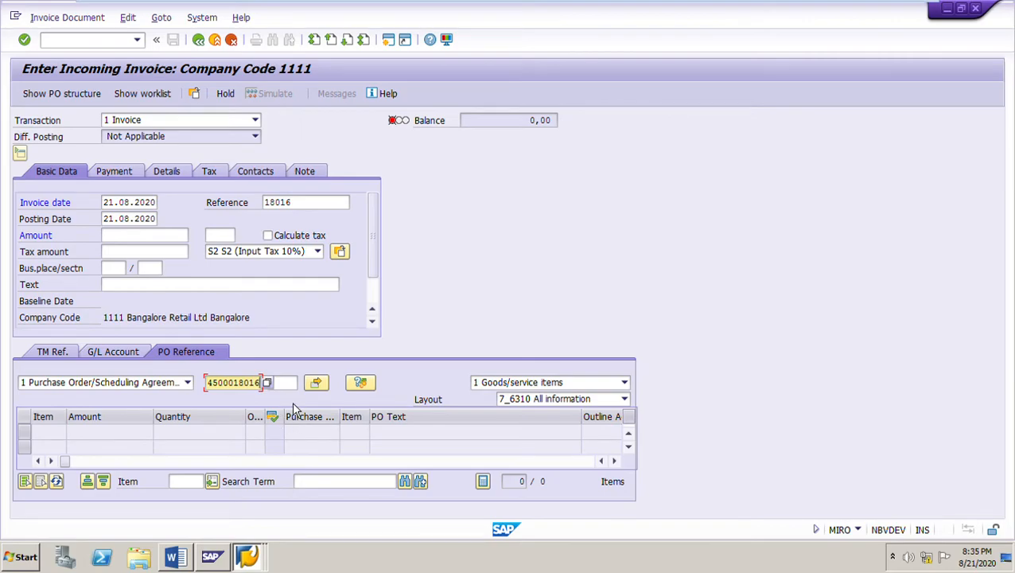
Step: Load the purchase order's items into the invoice with 1 Goods/service items and the 7_6310 All information layout
click(625, 385)
click(628, 395)
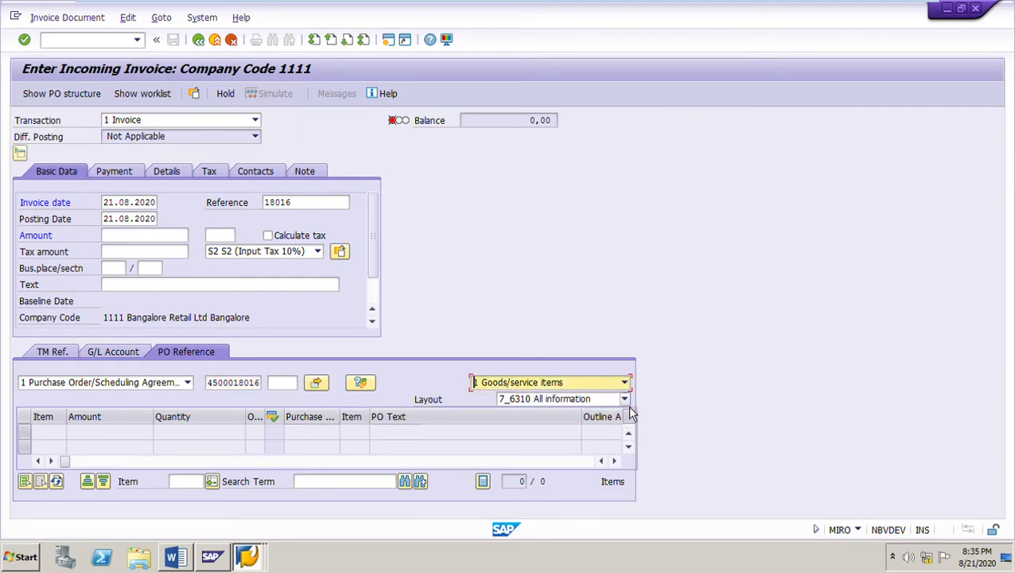
click(626, 400)
click(630, 408)
key(Return)
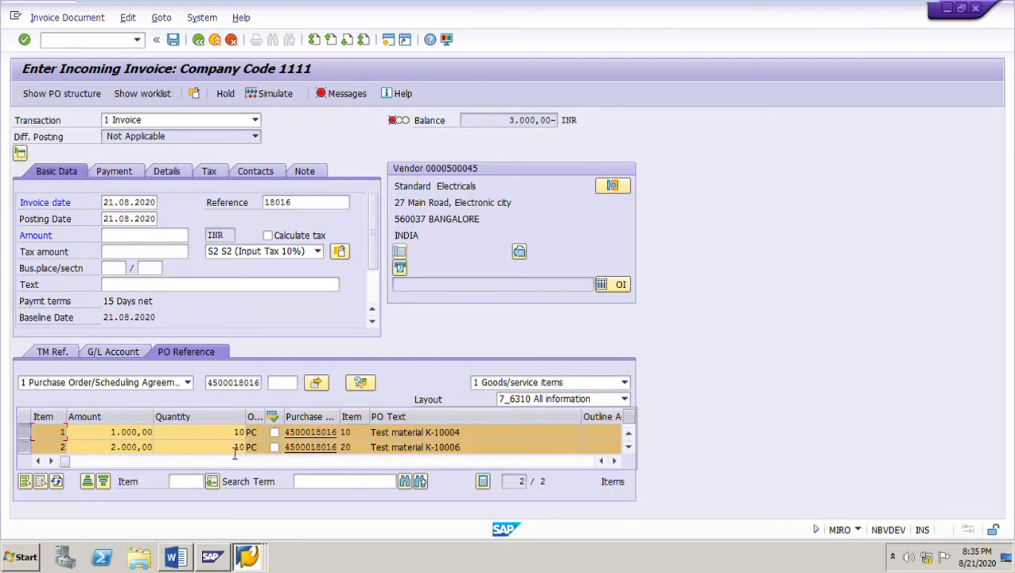
Step: Examine the quantity and amount of both purchase order items in the invoice's item list
double_click(237, 436)
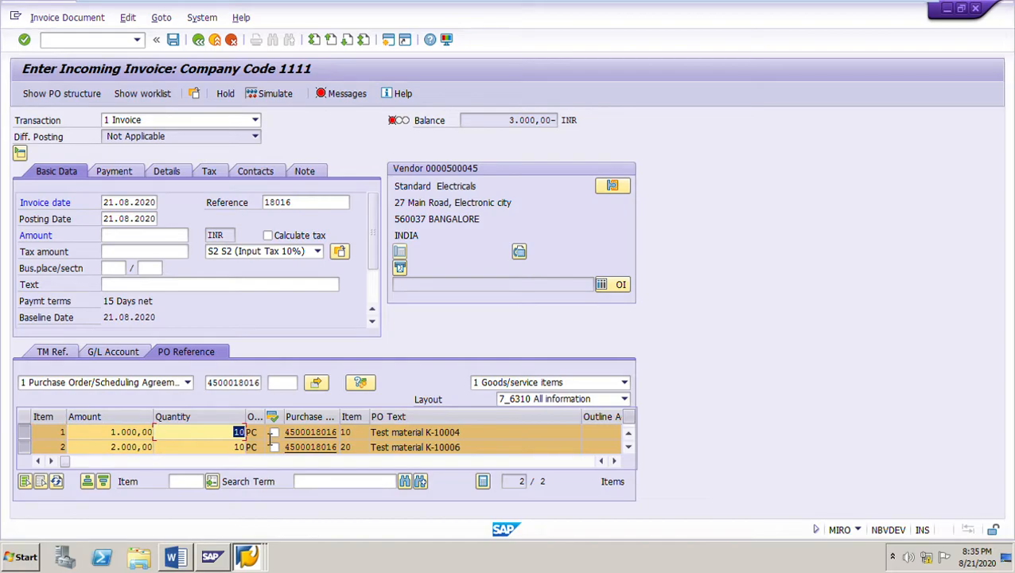
click(366, 437)
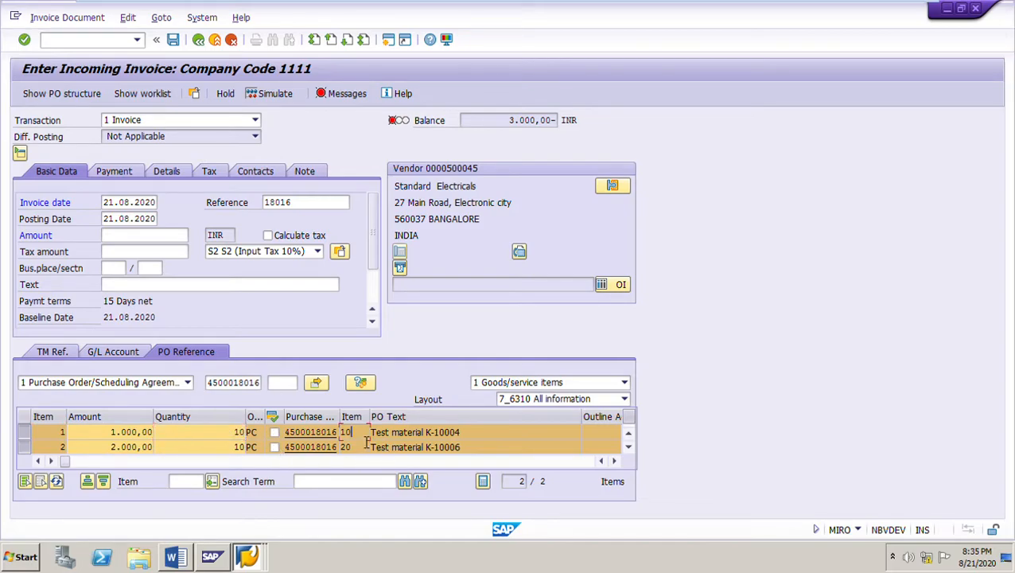
click(113, 437)
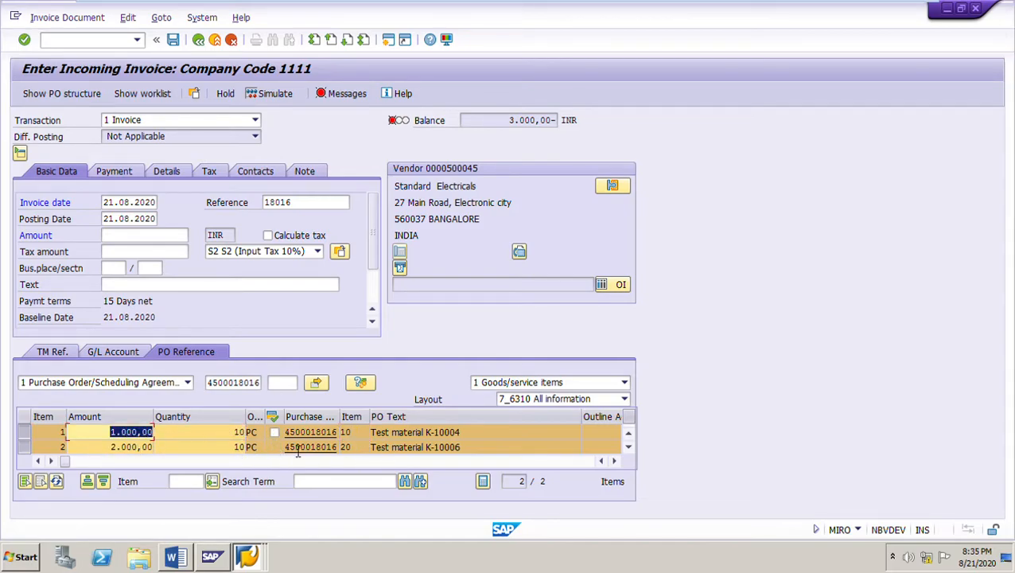
click(237, 434)
double_click(237, 434)
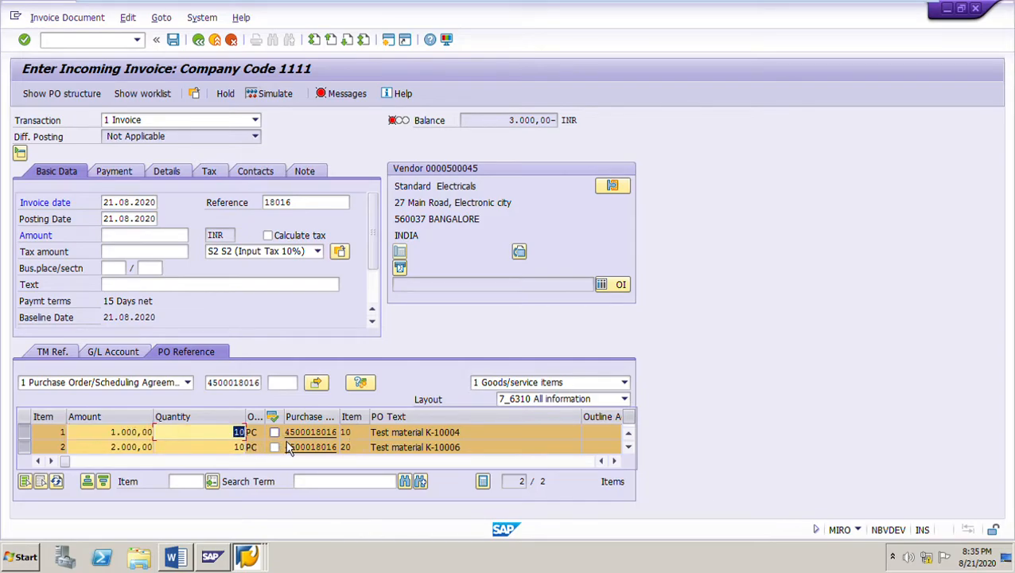
double_click(365, 448)
double_click(239, 447)
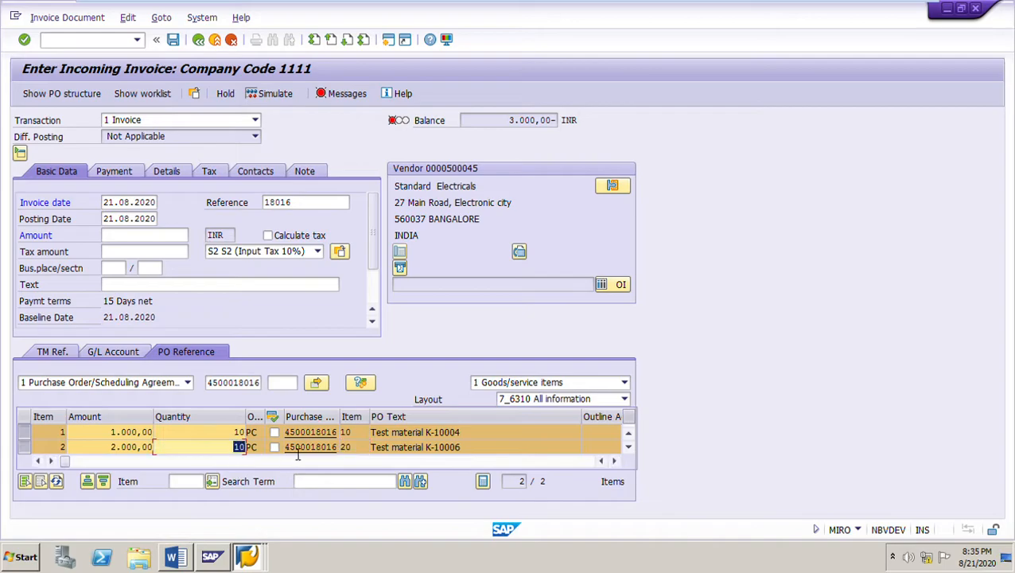
double_click(123, 447)
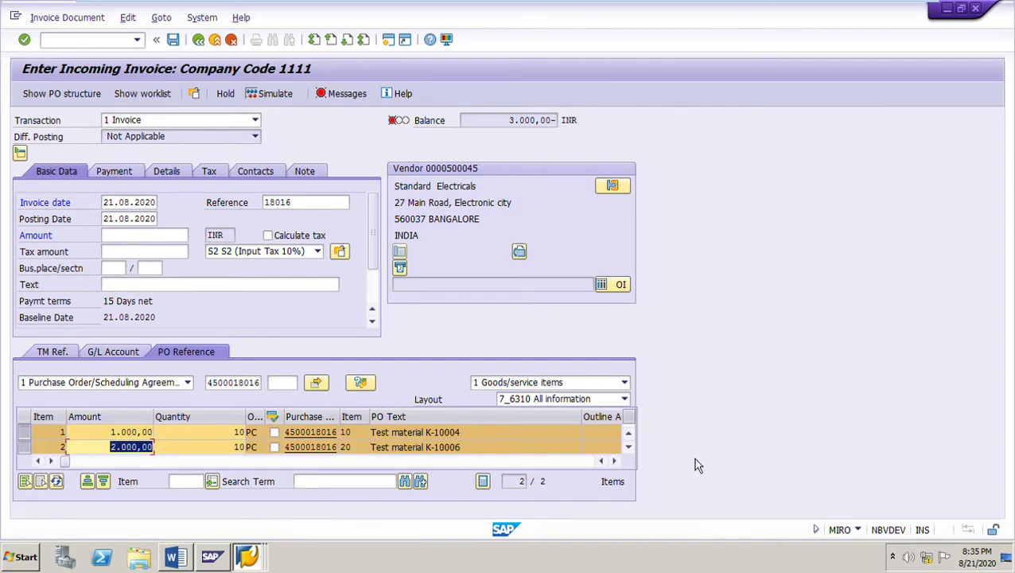
Step: Enter unplanned delivery costs of 300 INR in the invoice details and check the updated balance
click(169, 183)
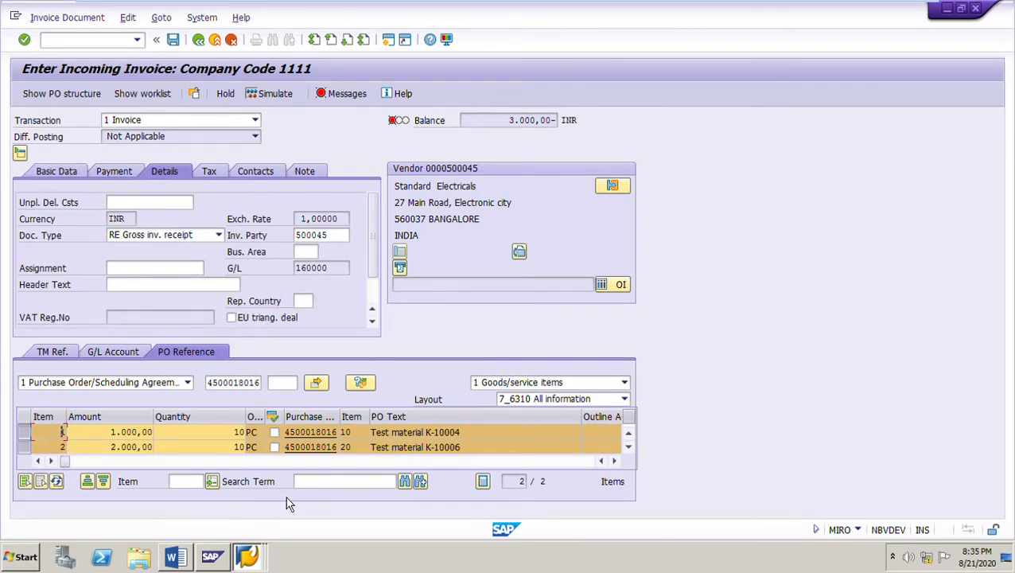
click(119, 203)
text(300)
key(Return)
click(114, 433)
double_click(113, 433)
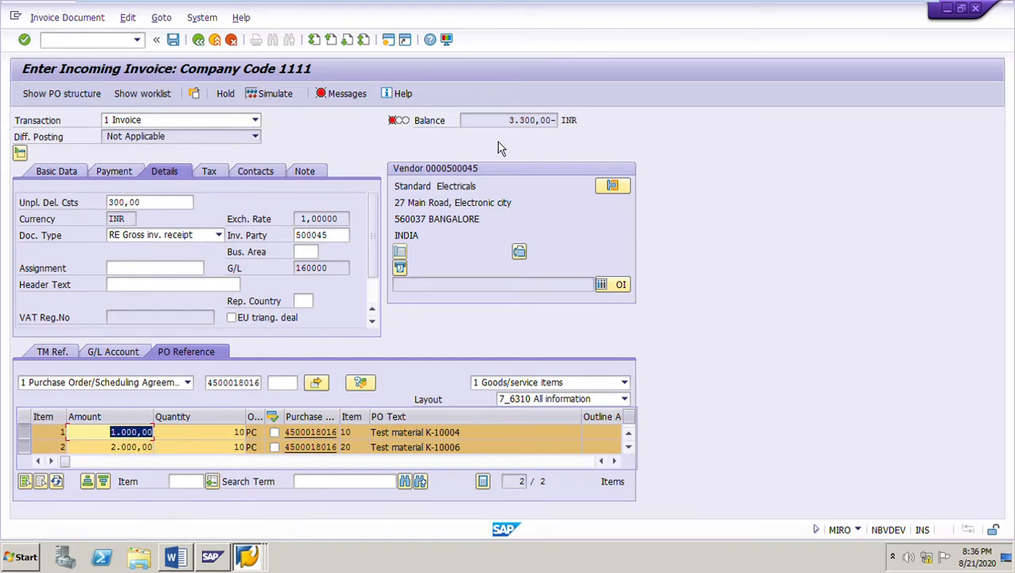
drag(508, 120, 561, 134)
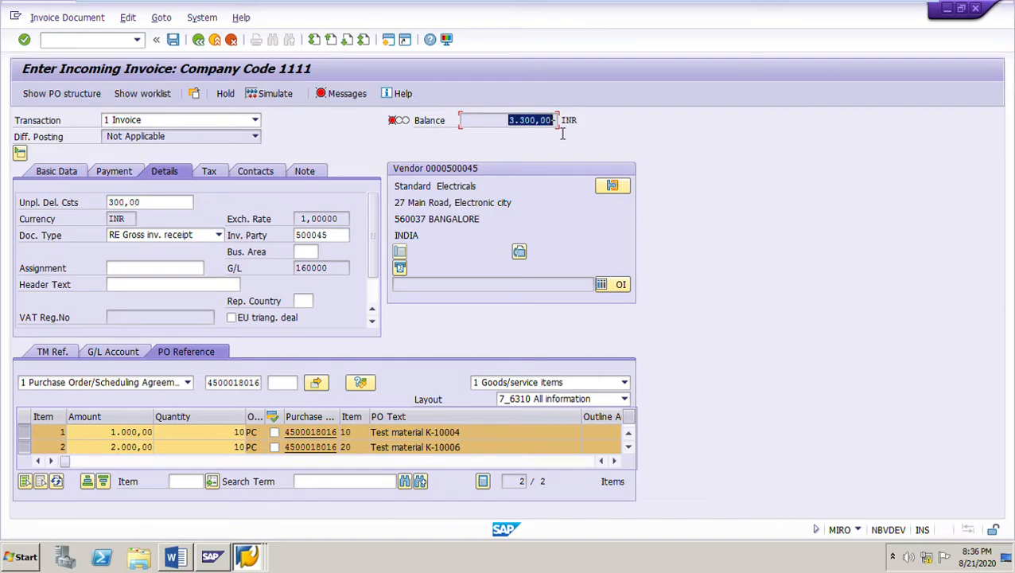
Step: Turn on Calculate tax in the invoice's basic data and check the resulting tax amount
click(66, 177)
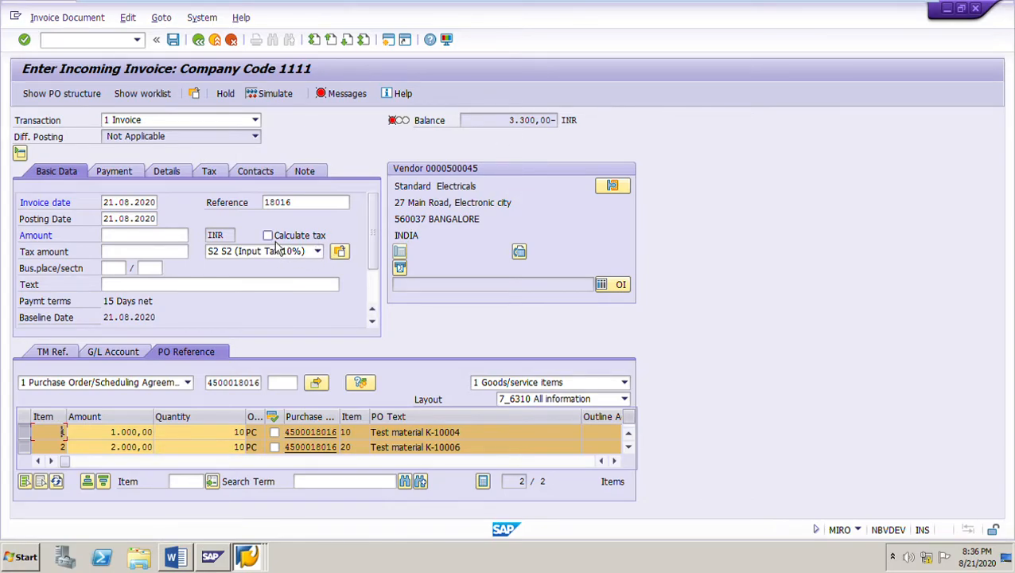
click(150, 258)
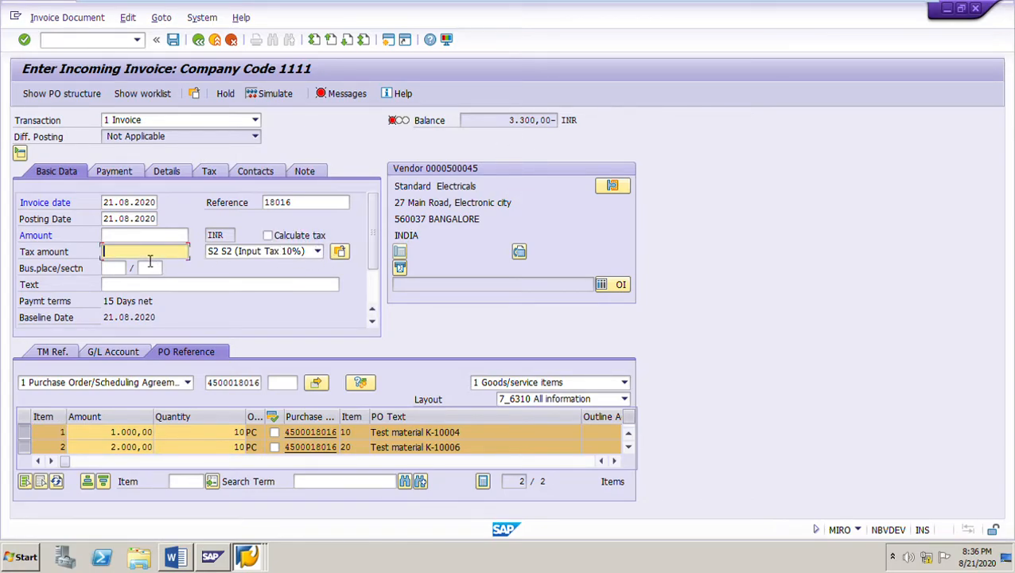
click(269, 236)
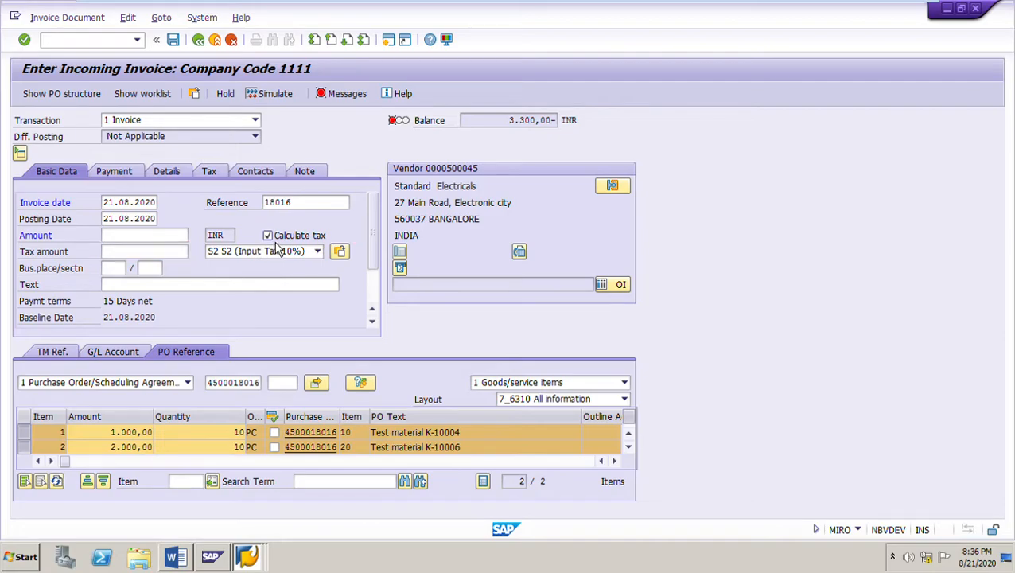
drag(148, 253, 48, 258)
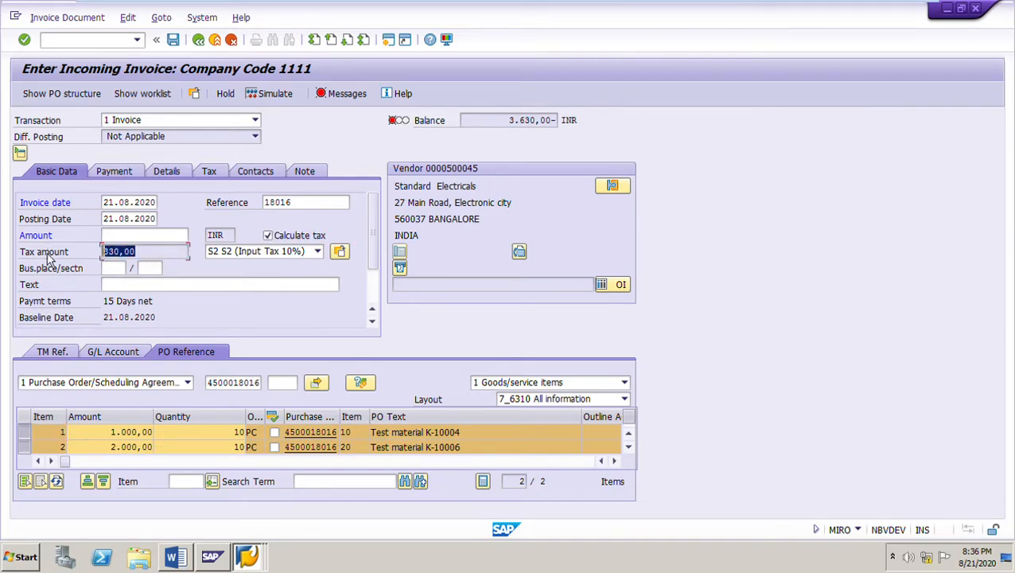
Step: Set the invoice amount to 3630 INR to match the balance, and check that the balance is cleared
click(133, 237)
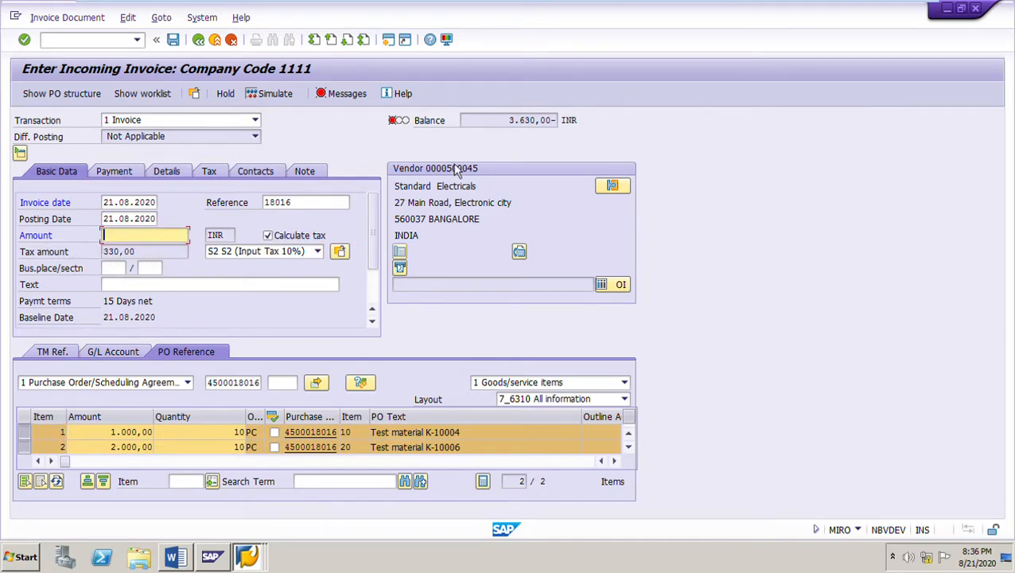
click(514, 123)
drag(510, 127, 539, 129)
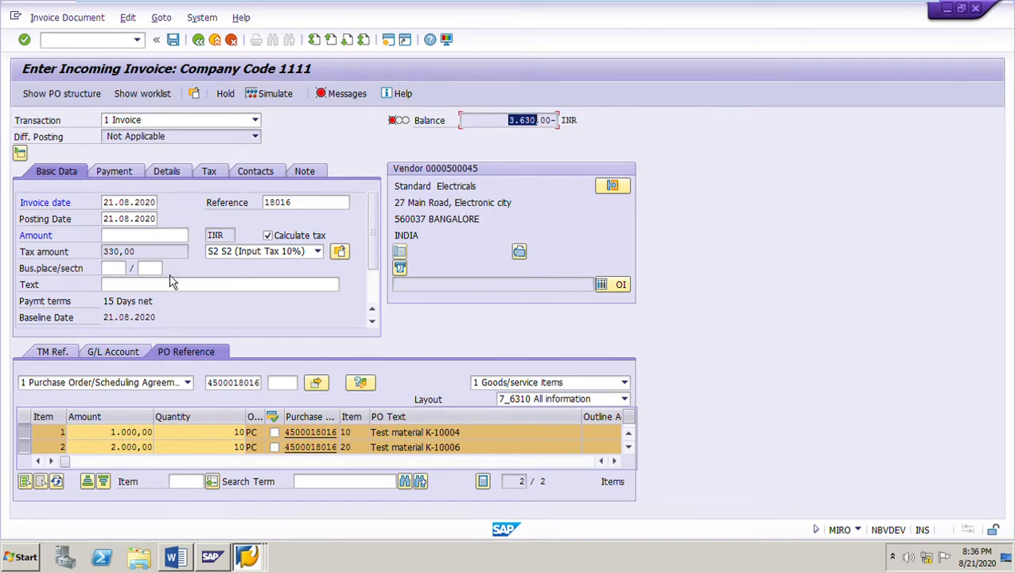
click(129, 235)
text(3630)
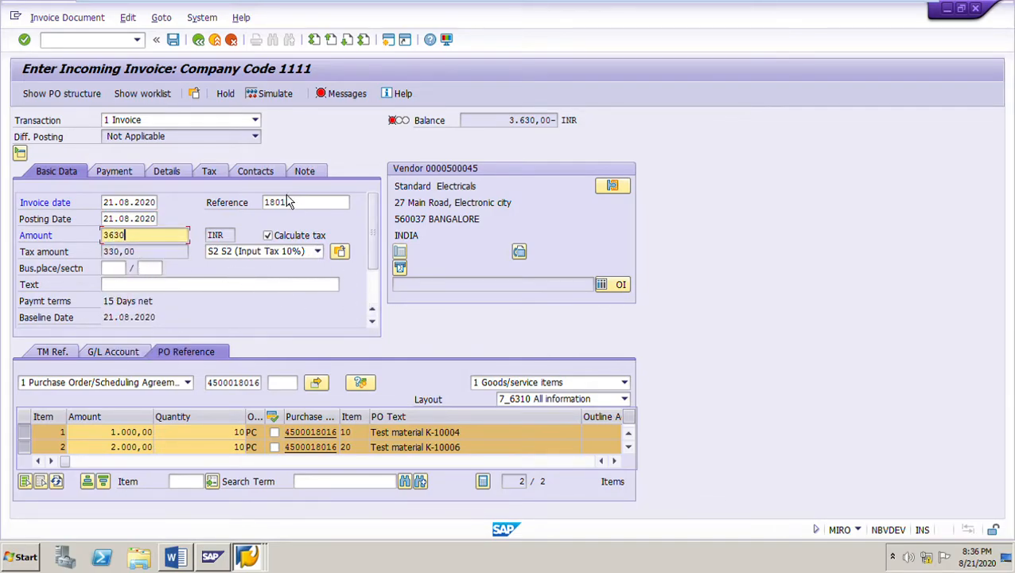
key(Return)
drag(532, 125, 580, 128)
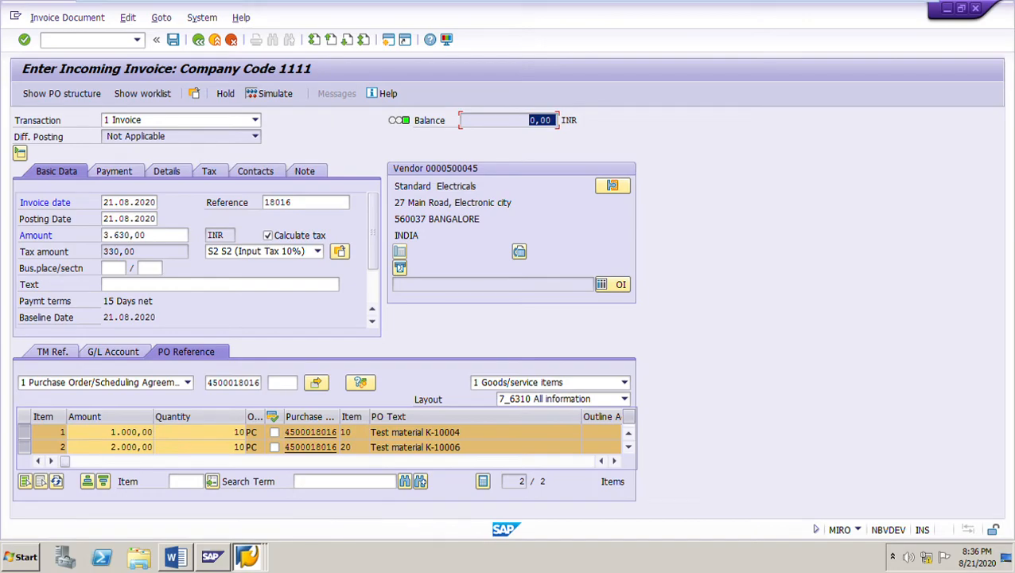
Step: Simulate the invoice and review the GR/IR clearing and stock account amounts for both purchase order items
click(278, 96)
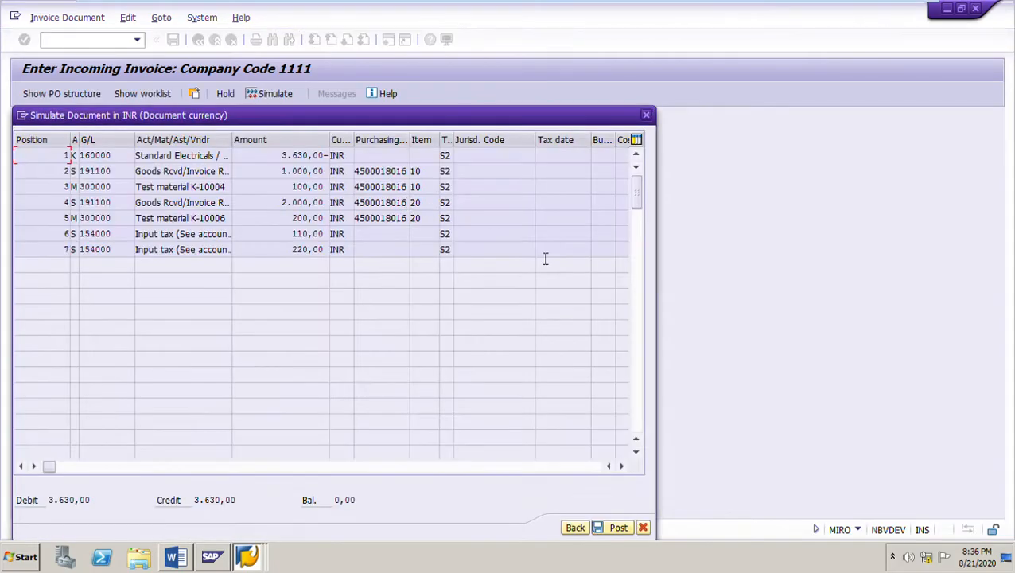
drag(284, 156, 328, 176)
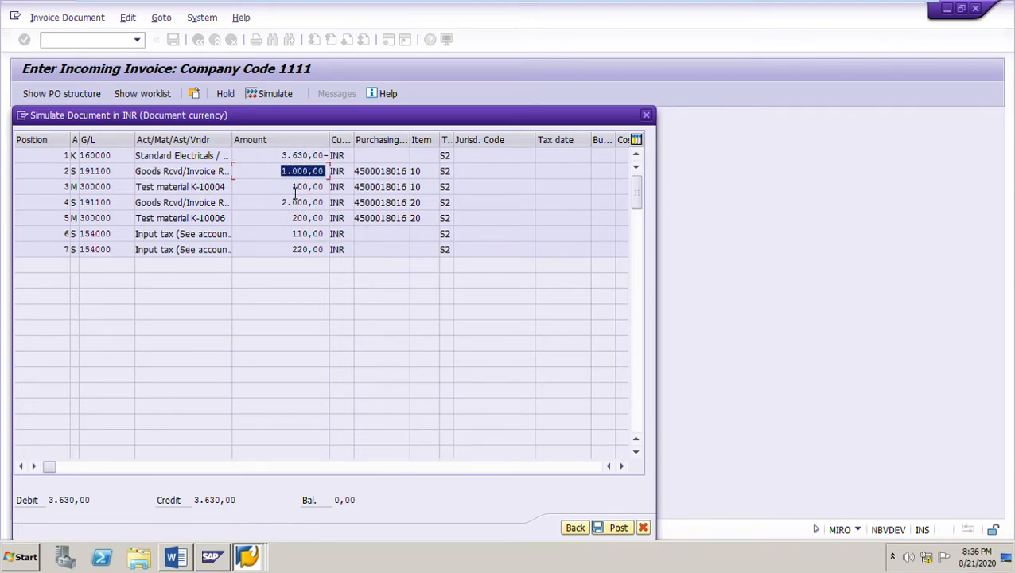
drag(292, 189, 333, 193)
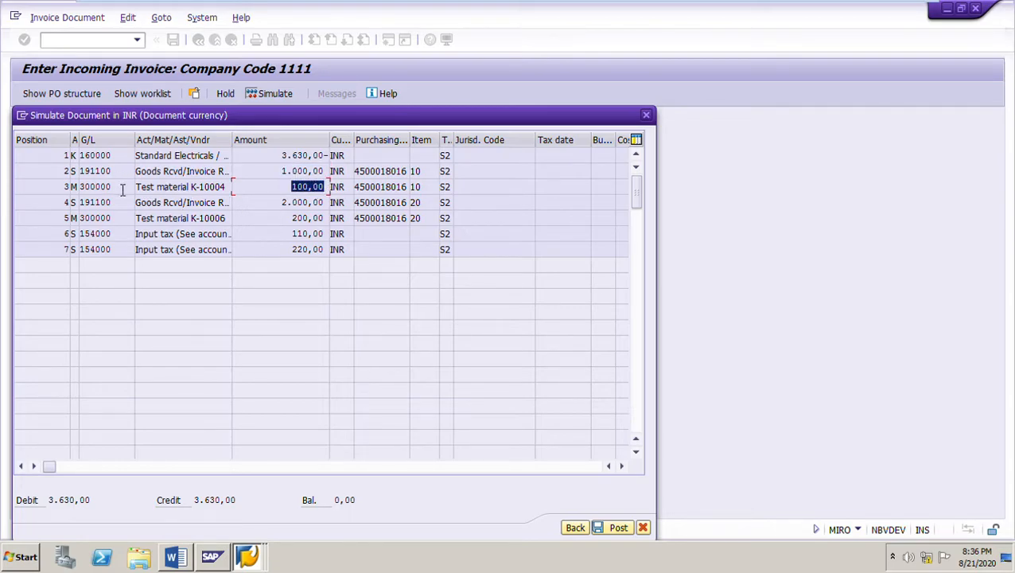
drag(125, 194, 64, 199)
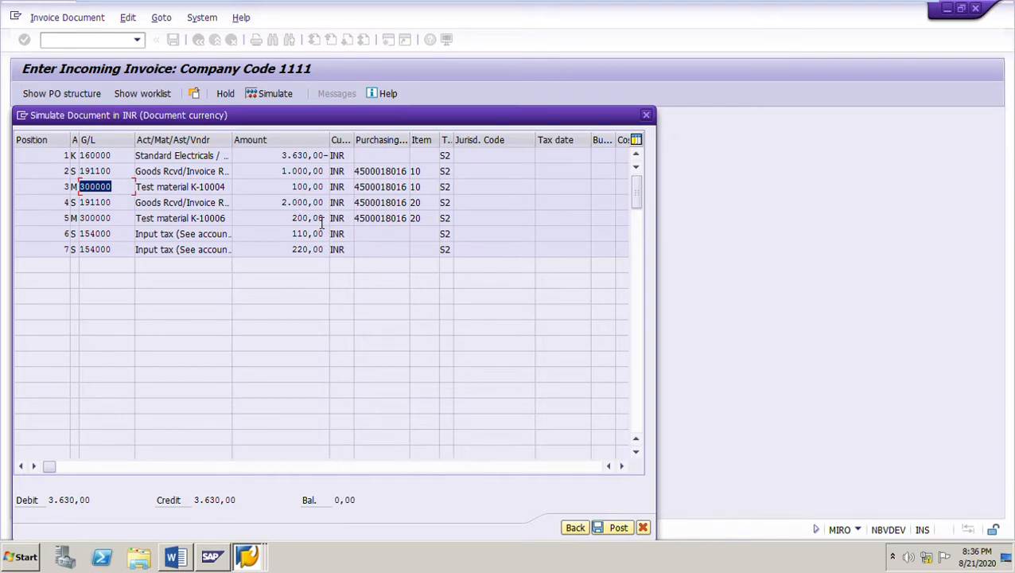
drag(282, 204, 345, 210)
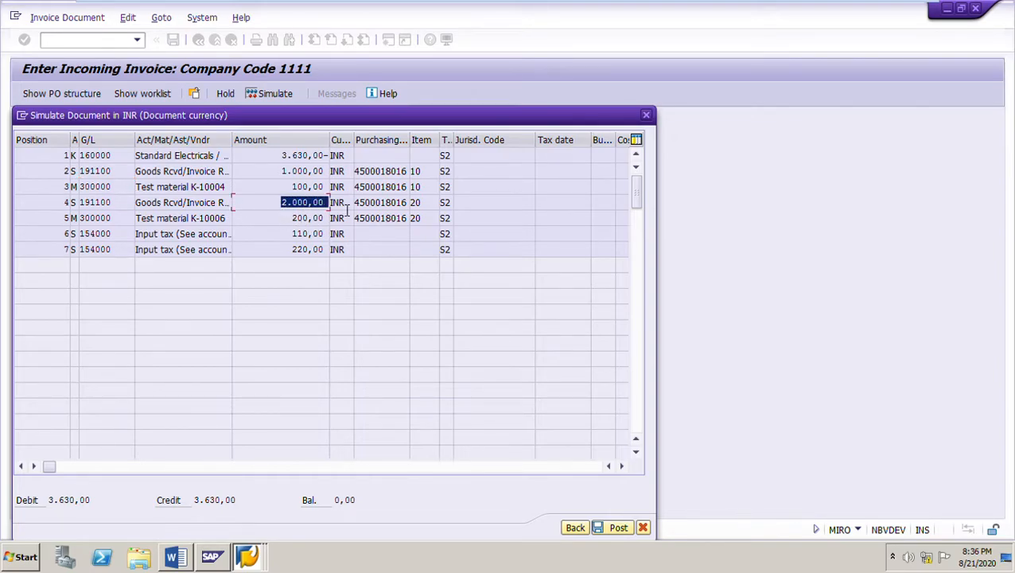
click(296, 219)
drag(294, 221, 355, 234)
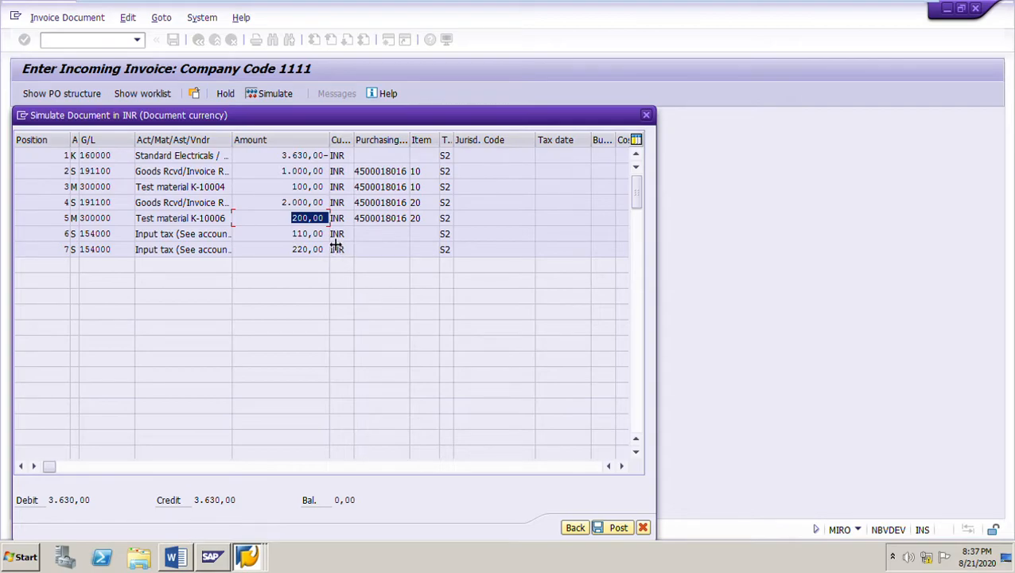
Step: Compare each item's goods amount, delivery cost share and input tax in the simulated document
double_click(303, 187)
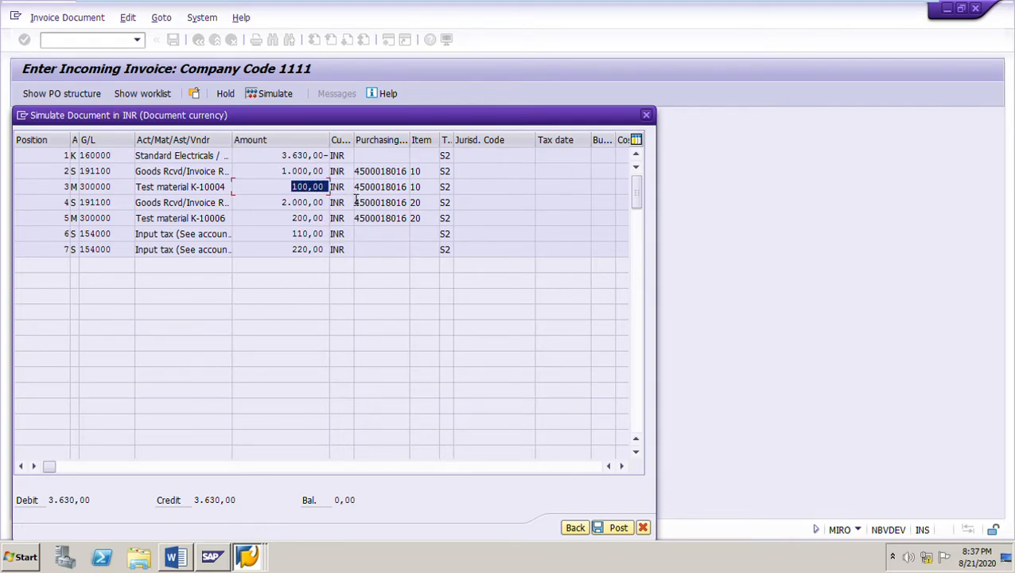
double_click(295, 218)
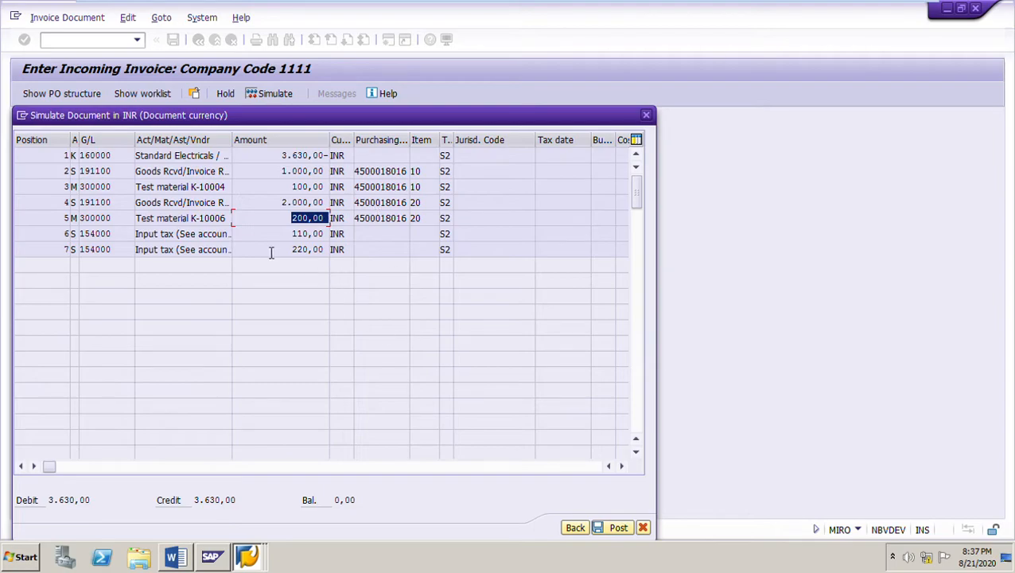
double_click(296, 234)
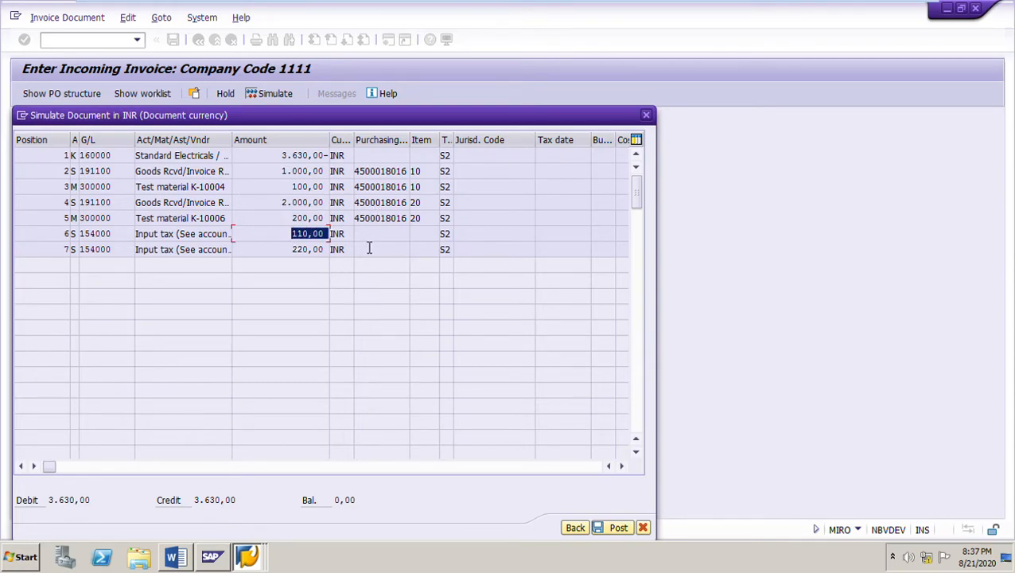
double_click(285, 171)
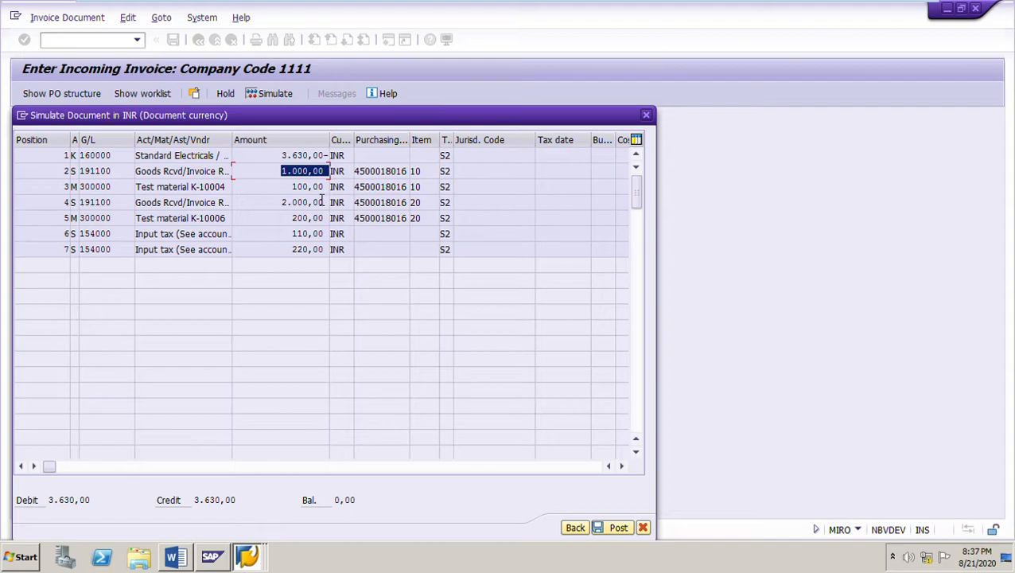
double_click(296, 187)
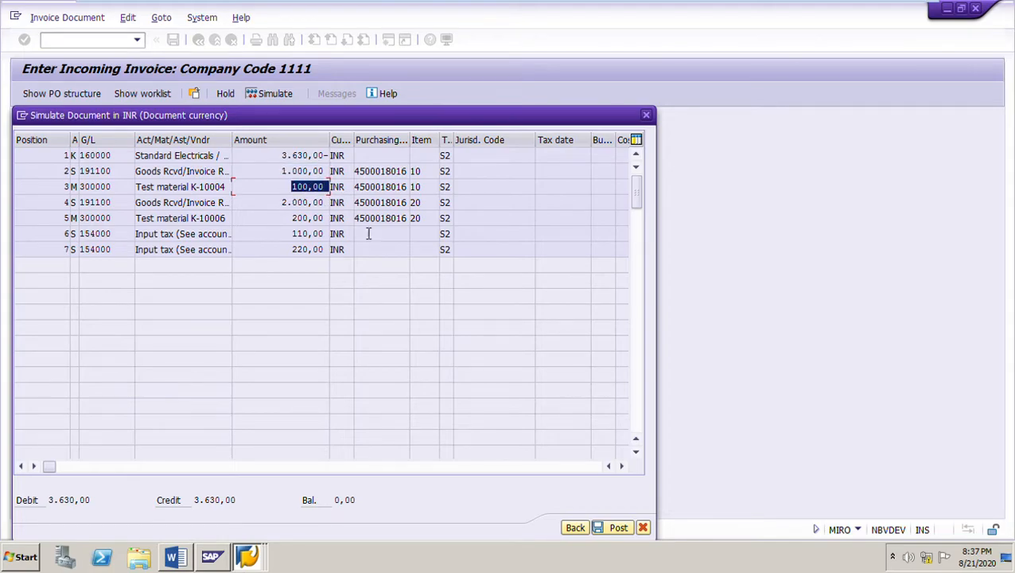
double_click(295, 233)
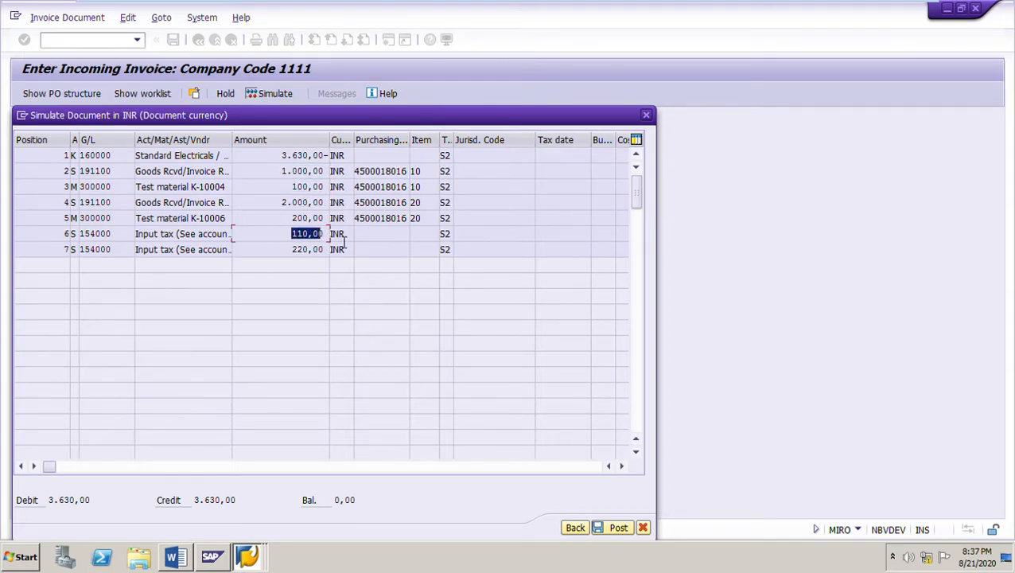
double_click(293, 203)
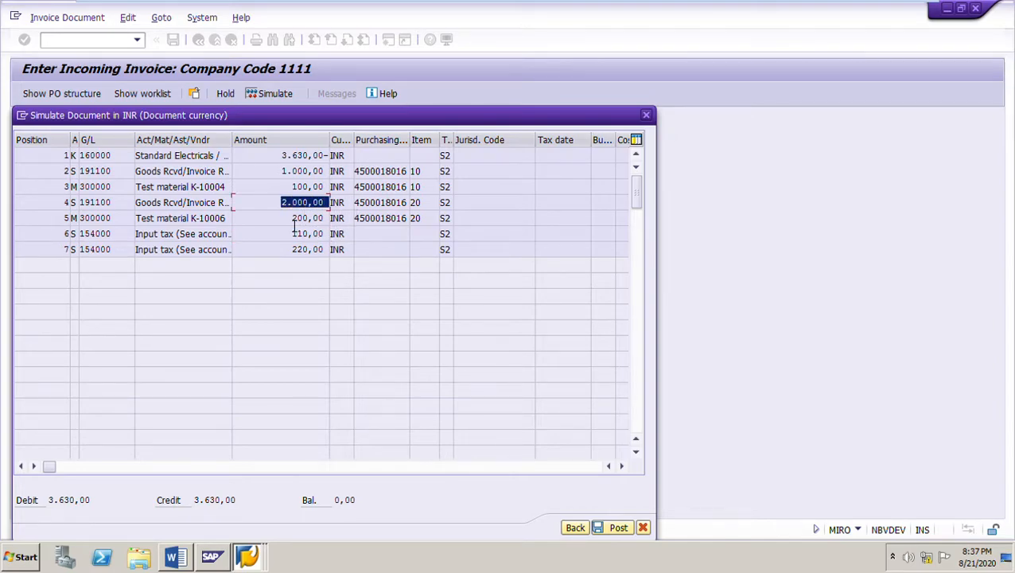
double_click(296, 218)
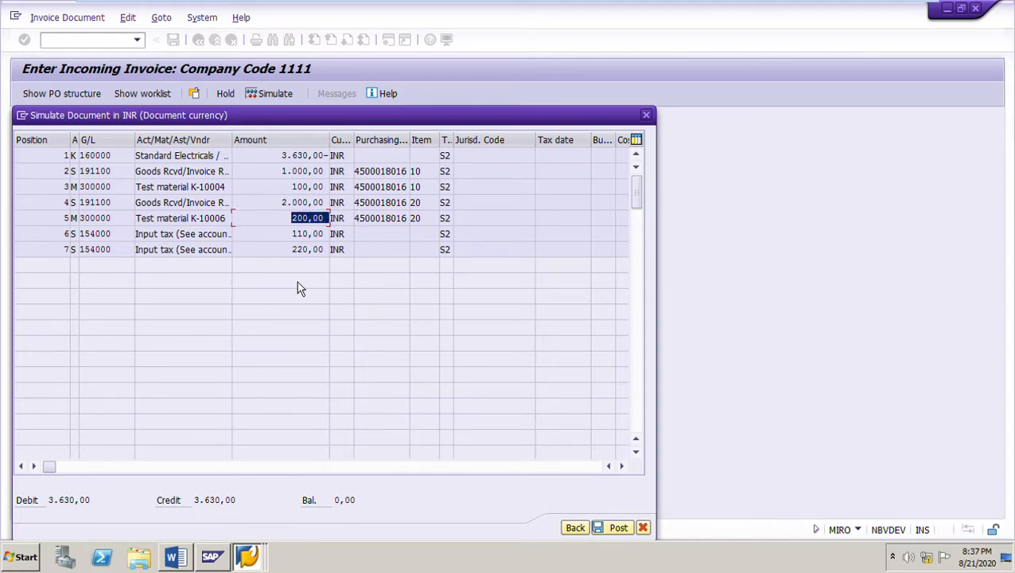
double_click(299, 250)
Step: Switch to the Word exercise document and read question 3 on how unplanned delivery costs are posted
click(191, 562)
scroll(645, 410, down, 5)
scroll(649, 413, down, 5)
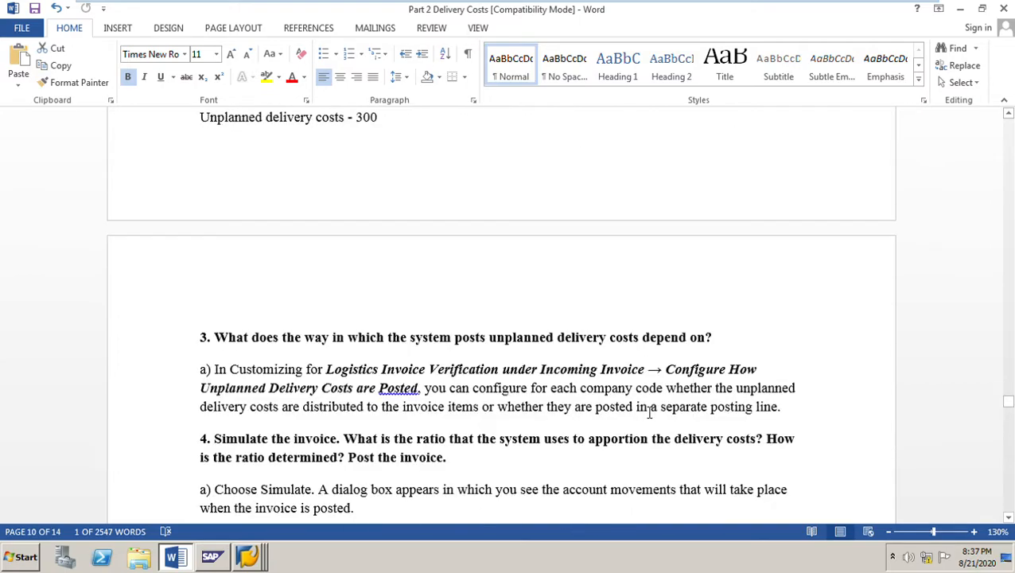
scroll(649, 412, down, 3)
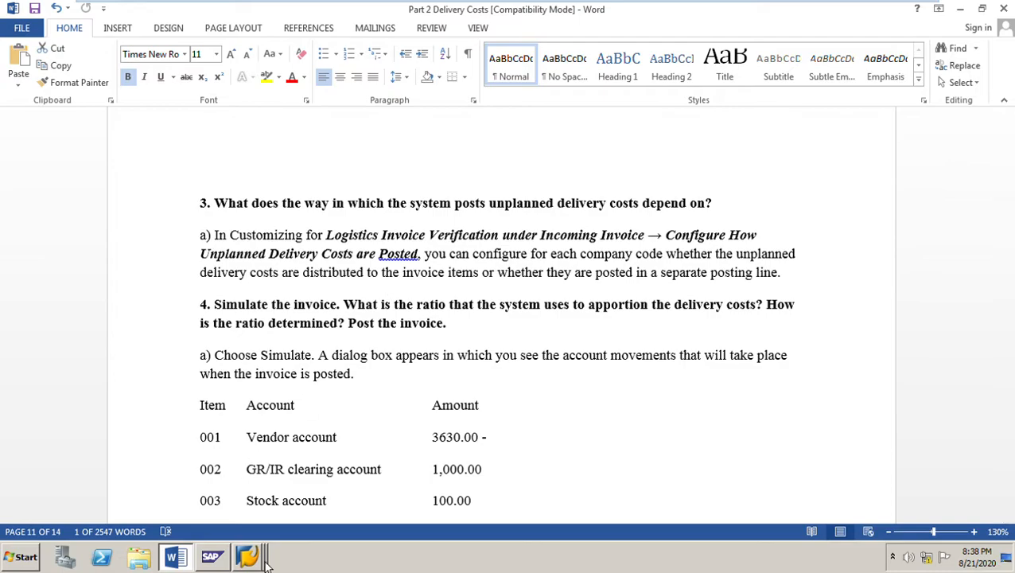
Step: Switch to SAP's Display IMG session and locate Configure How Unplanned Delivery Costs Are Posted under Logistics Invoice Verification, Incoming Invoice
click(229, 549)
click(220, 525)
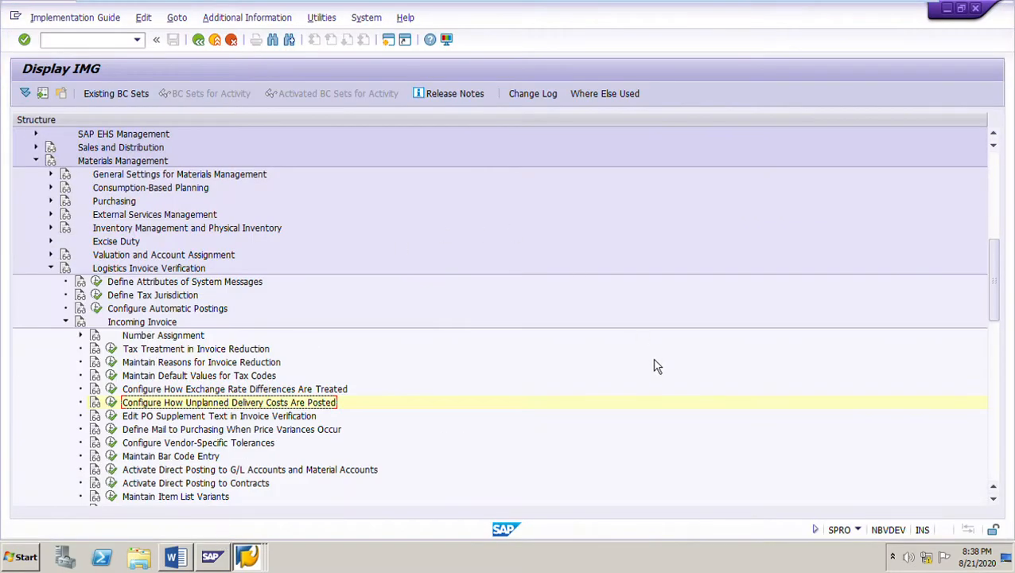
click(122, 175)
click(143, 285)
click(148, 337)
click(177, 419)
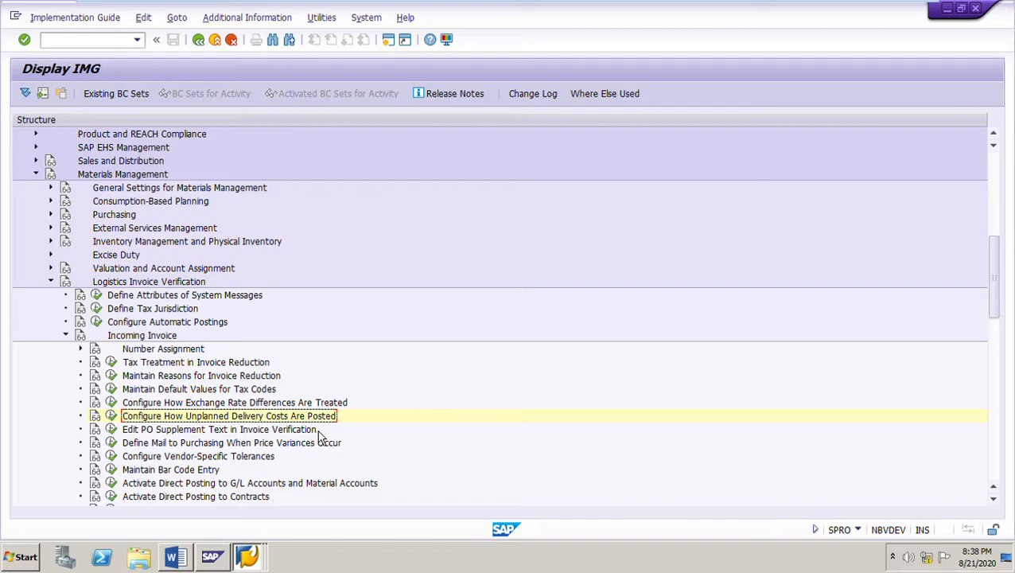
Step: Review the unplanned delivery cost posting options for company code 1111, keep Distribute among invoice items, and return to the IMG structure
click(113, 417)
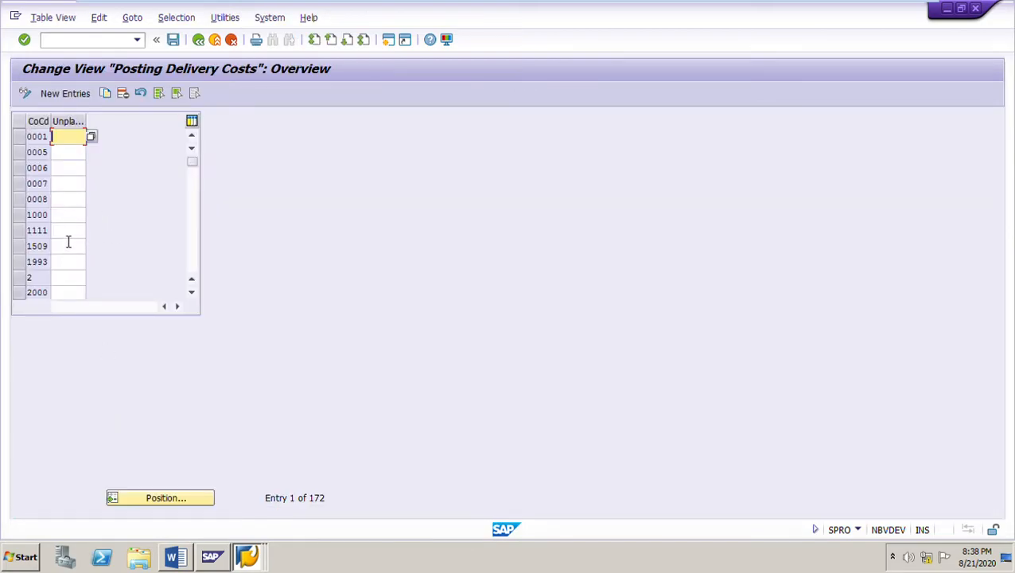
click(69, 233)
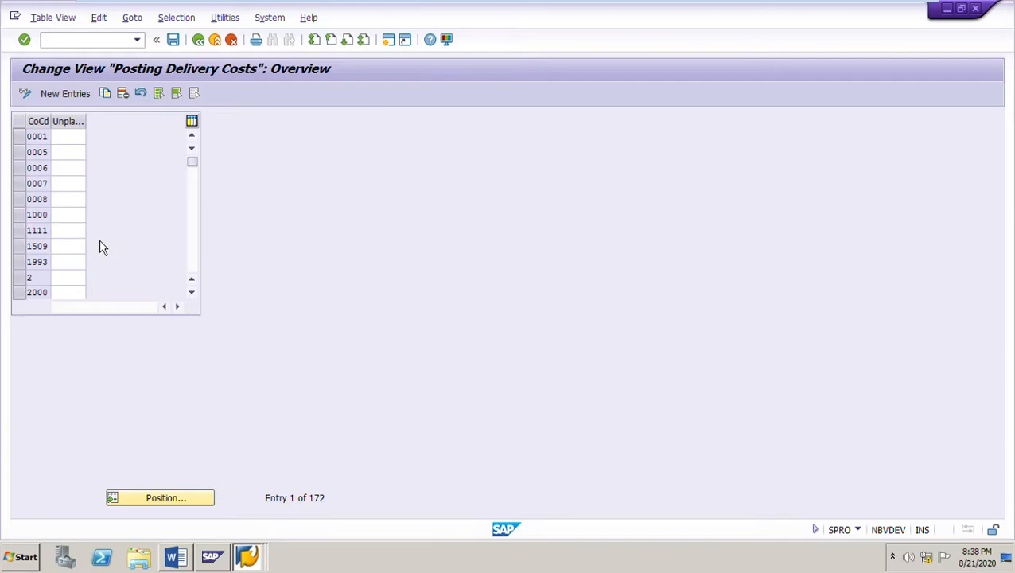
click(90, 230)
drag(190, 129, 455, 187)
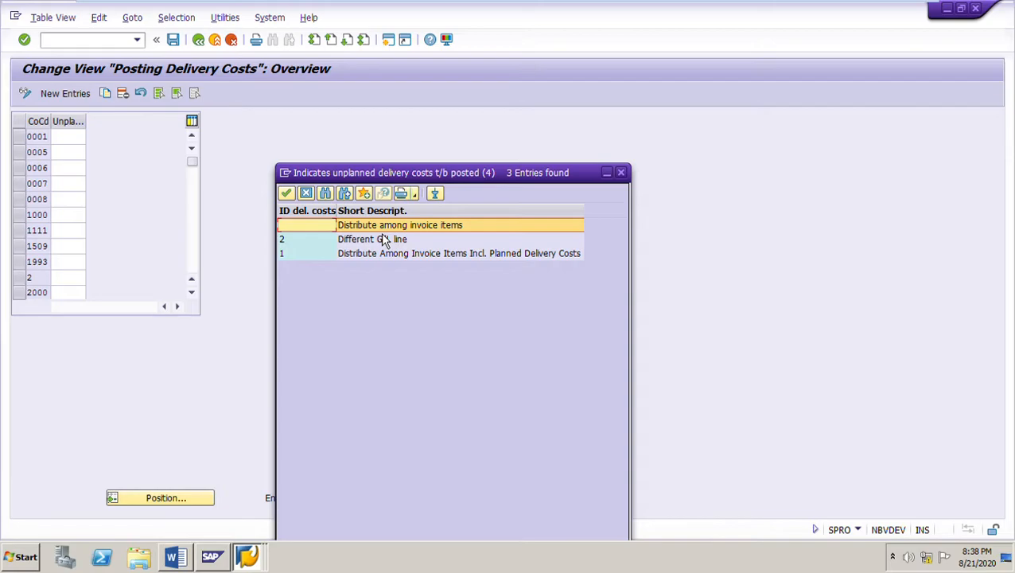
click(301, 245)
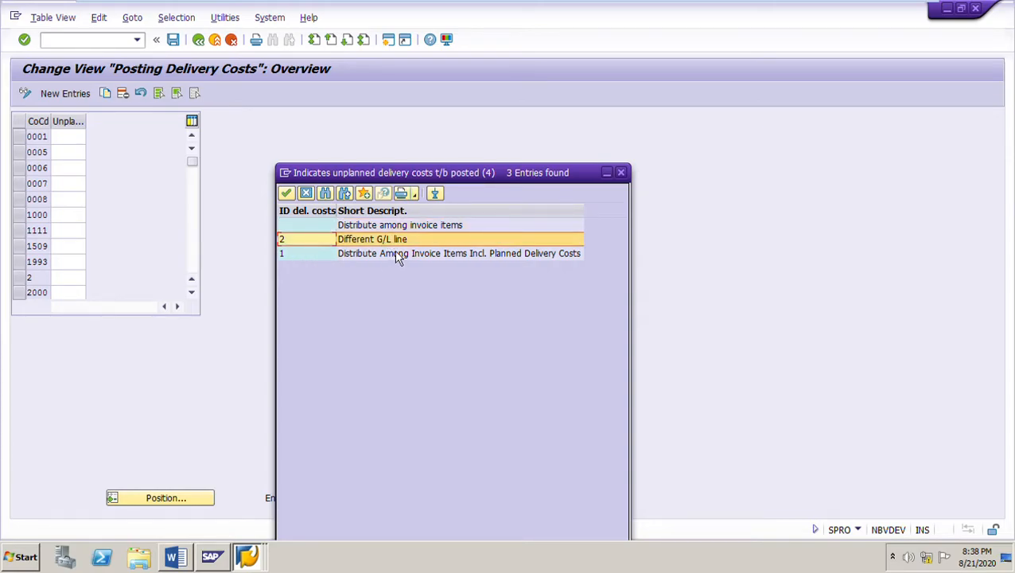
click(290, 260)
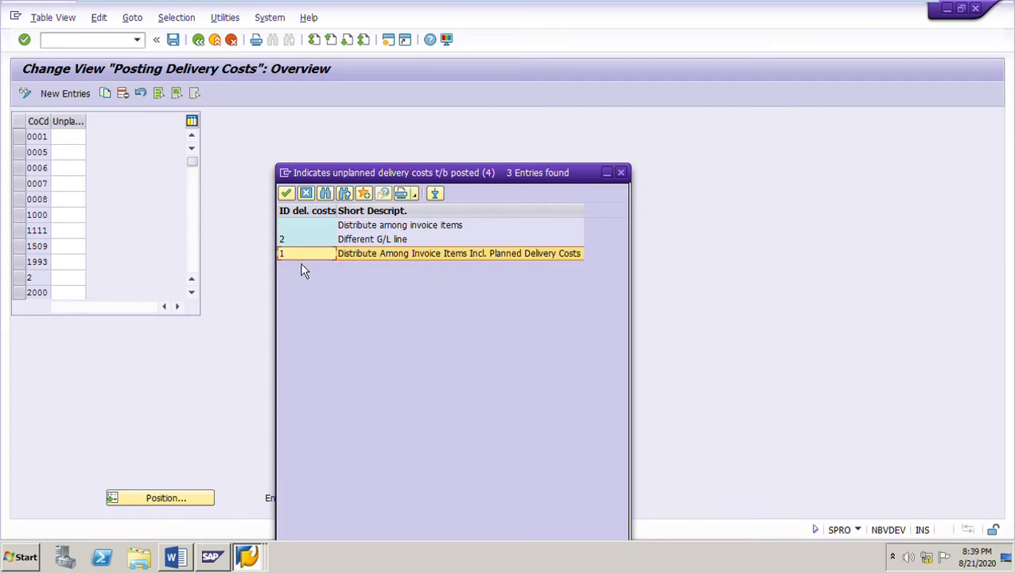
click(310, 230)
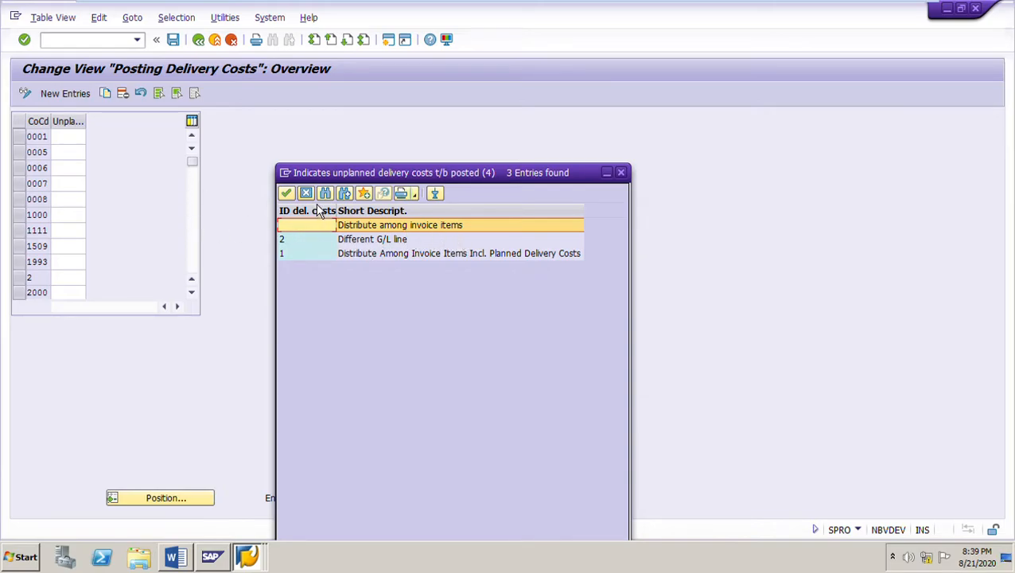
key(Return)
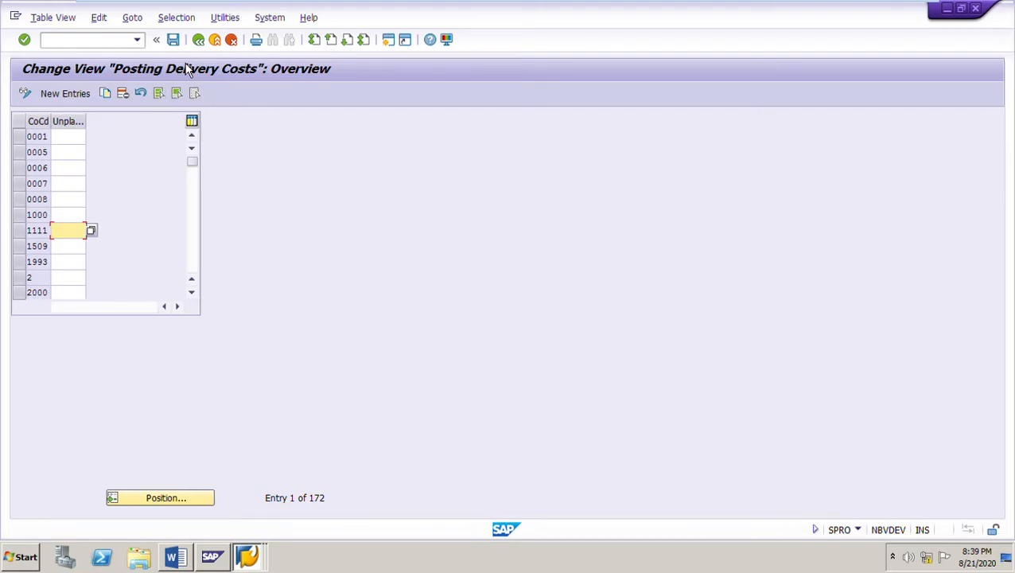
click(201, 42)
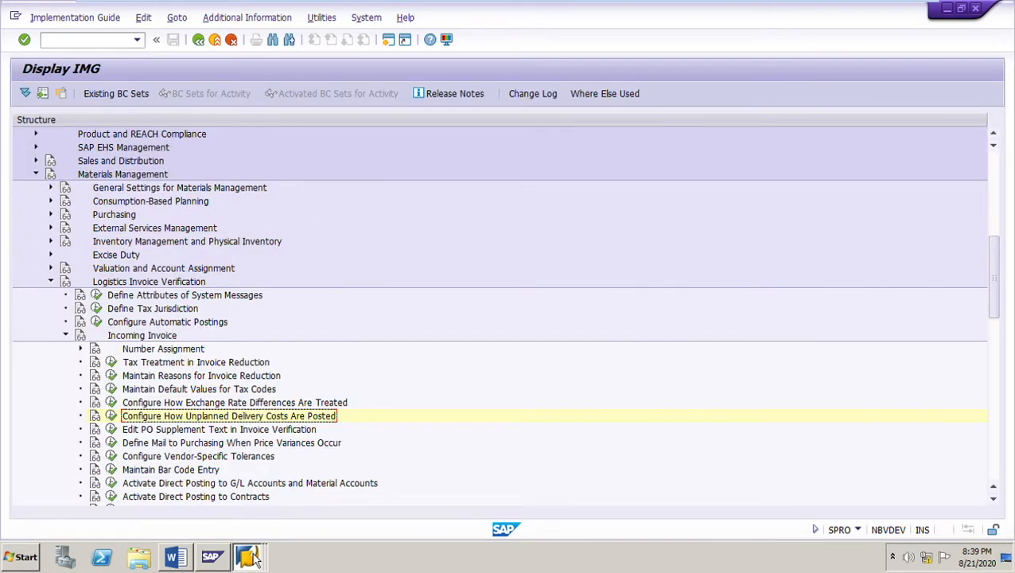
Step: Switch to the Word exercise document and read question 4 on simulating the invoice and how the delivery costs are apportioned
click(176, 557)
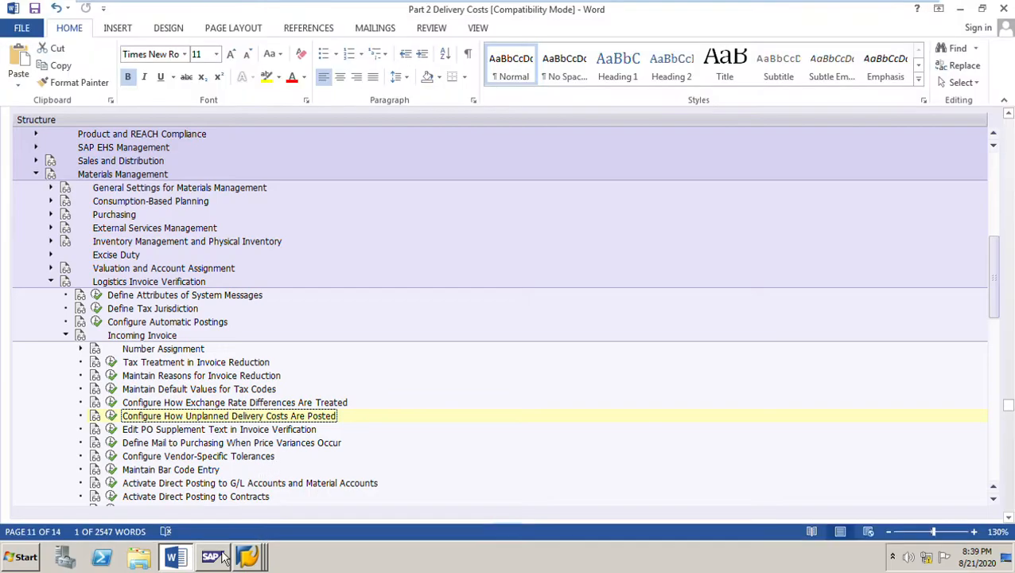
scroll(542, 423, down, 2)
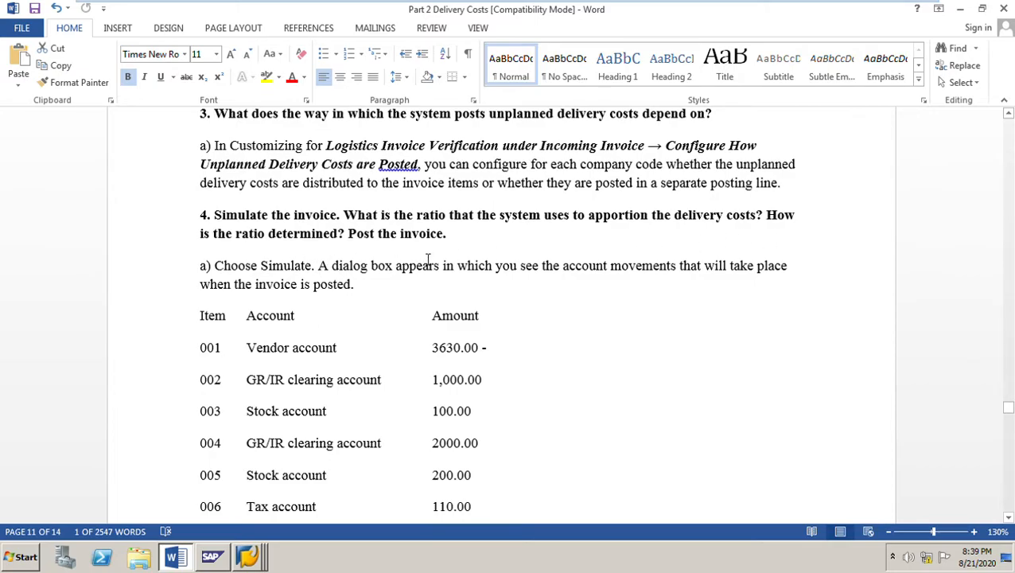
scroll(579, 321, down, 2)
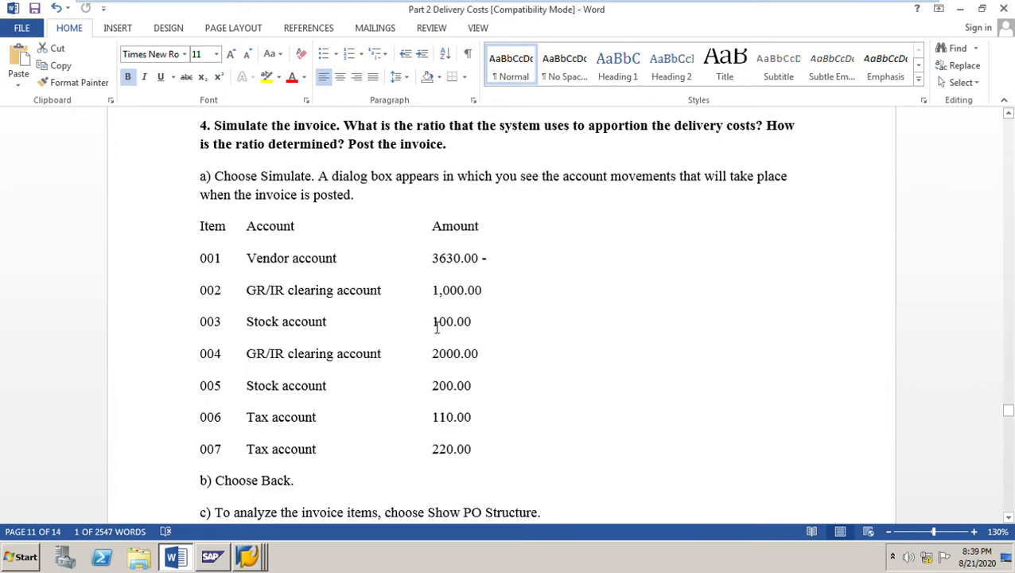
drag(434, 324, 510, 337)
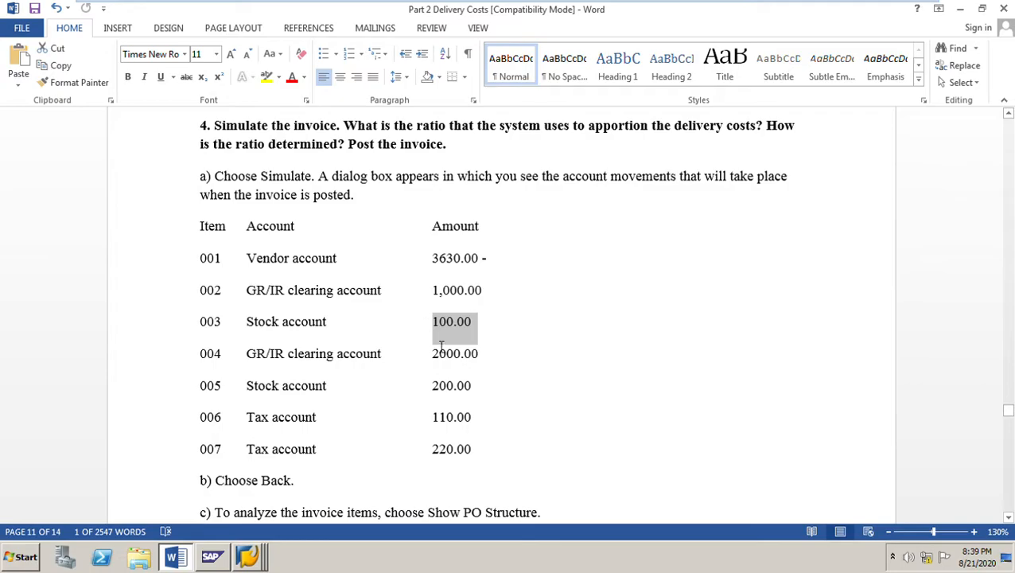
drag(430, 388, 476, 390)
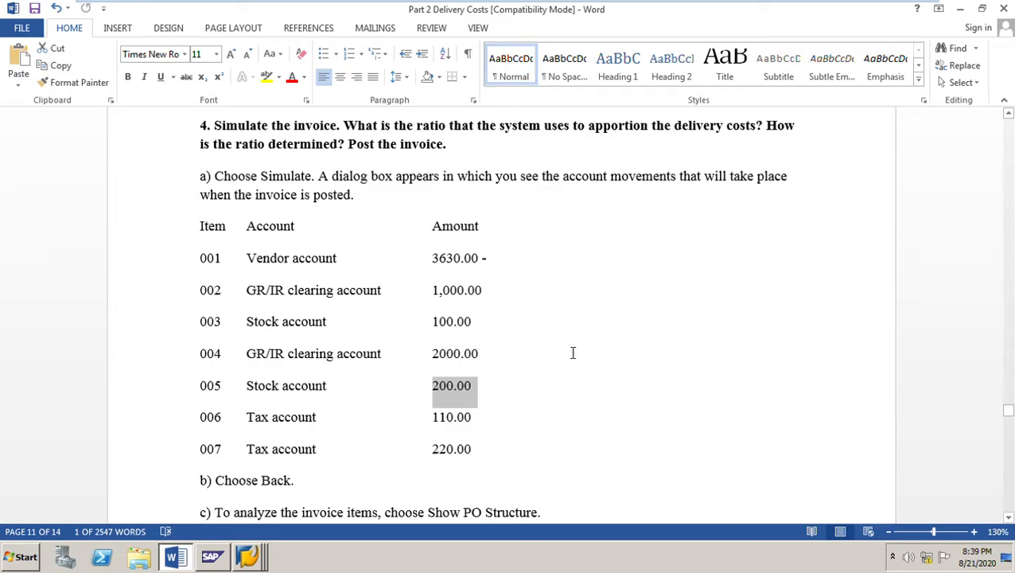
scroll(571, 353, down, 6)
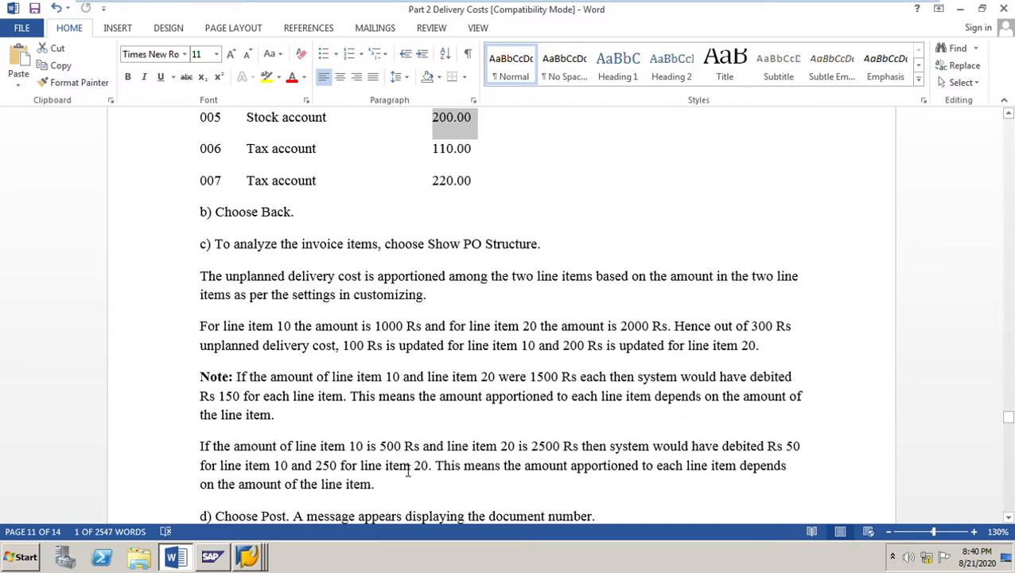
scroll(408, 471, down, 1)
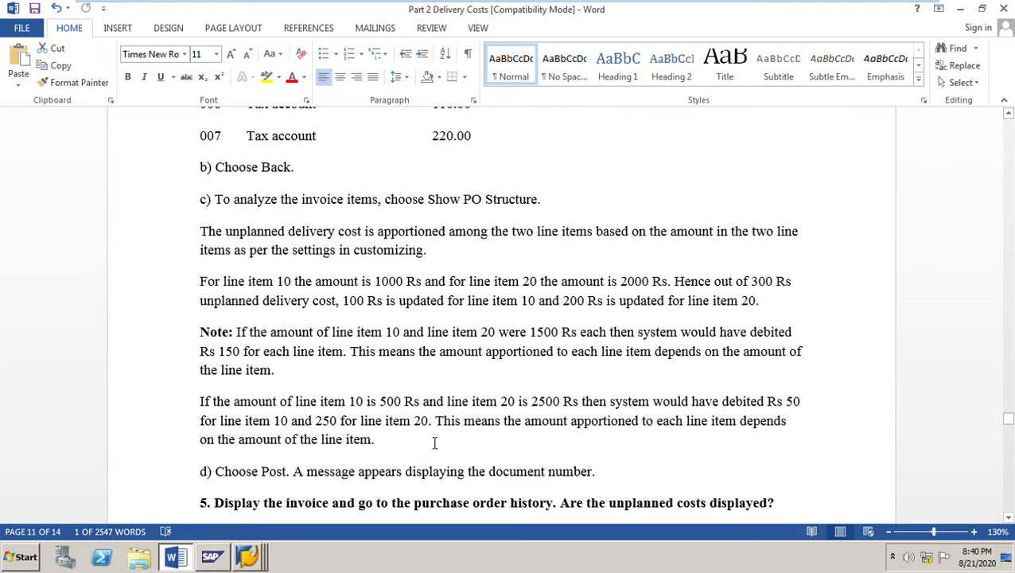
Step: Compare the GR/IR clearing and stock account amounts in question 4's table to examine the apportionment ratio
scroll(437, 389, up, 3)
scroll(565, 320, up, 1)
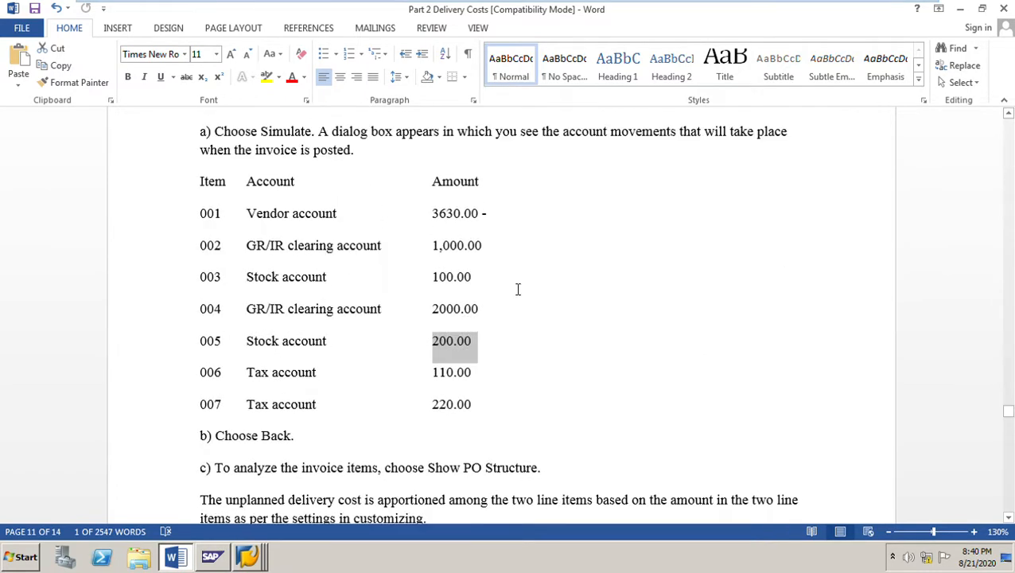
drag(429, 284, 503, 283)
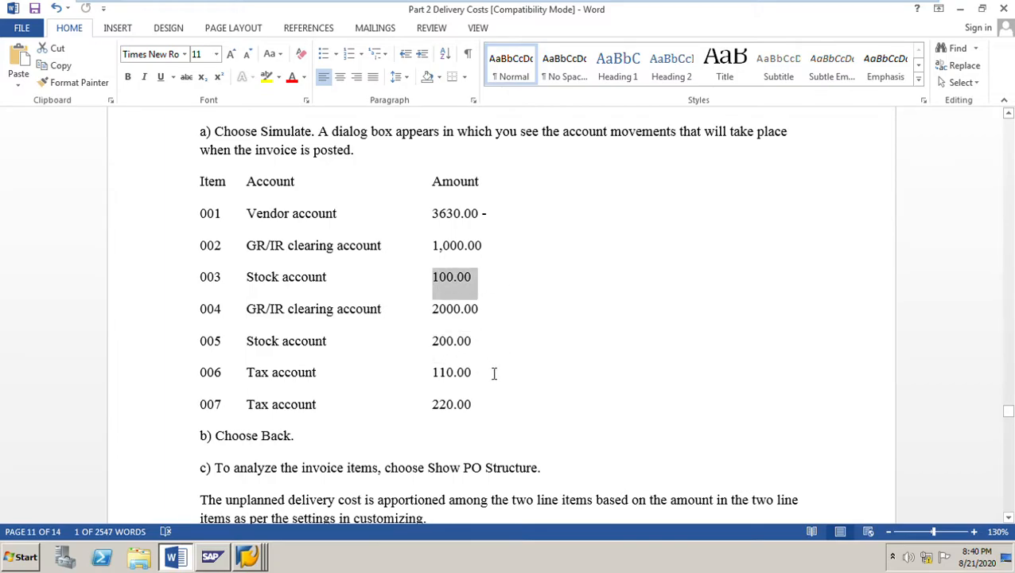
drag(431, 351, 492, 348)
drag(432, 245, 517, 254)
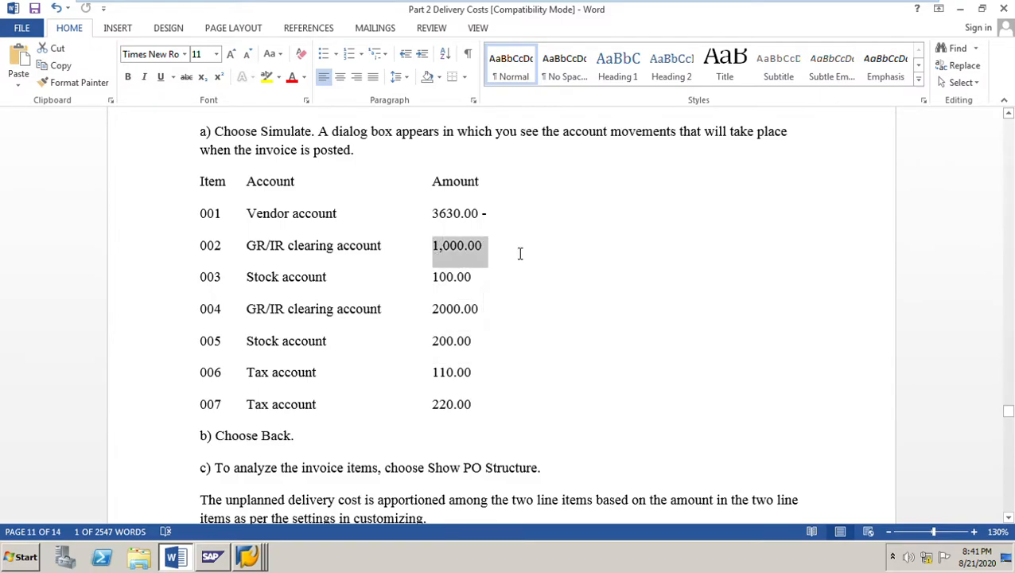
click(435, 311)
drag(436, 313, 533, 313)
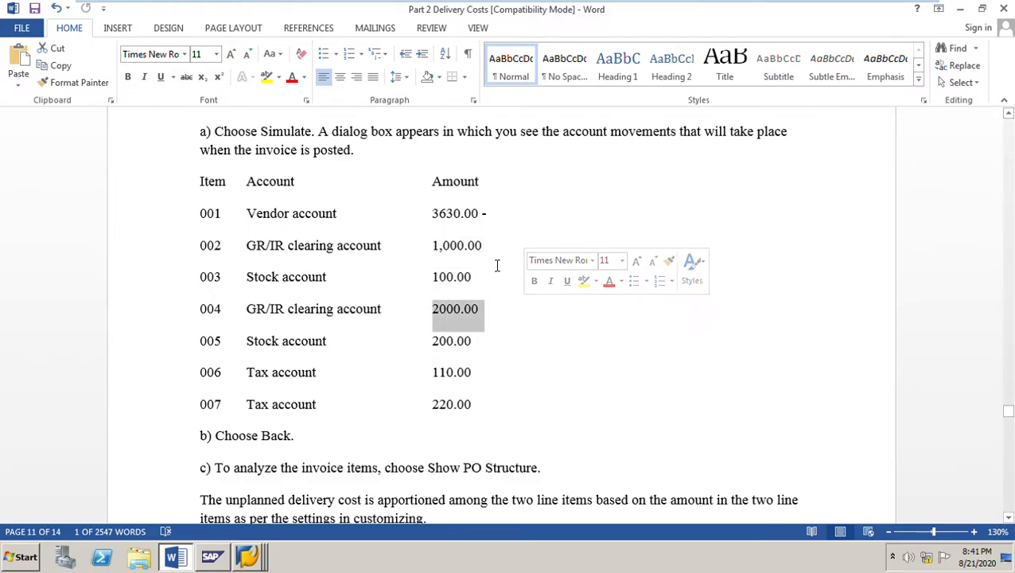
drag(435, 249, 526, 249)
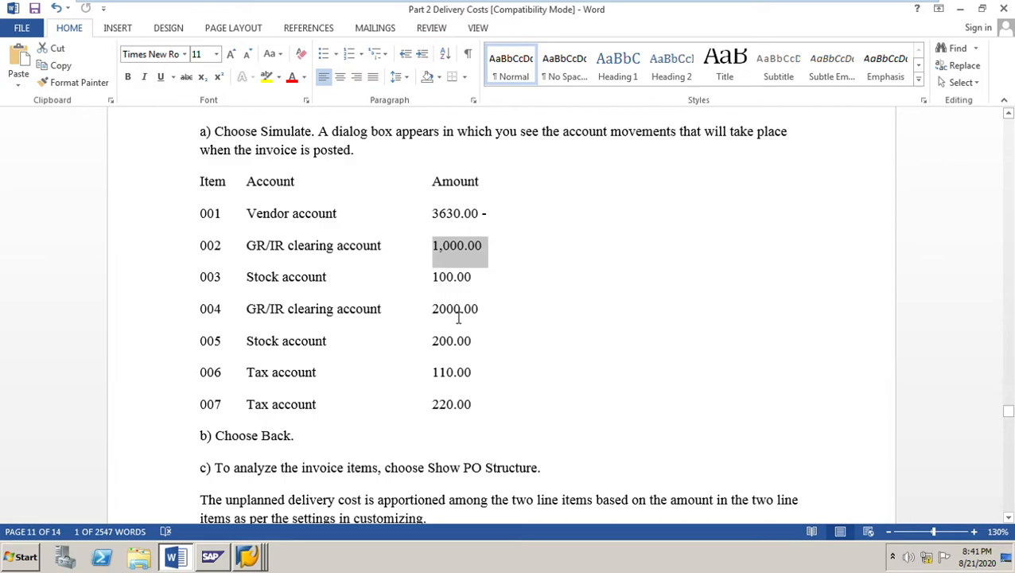
drag(436, 276, 521, 279)
drag(435, 311, 519, 319)
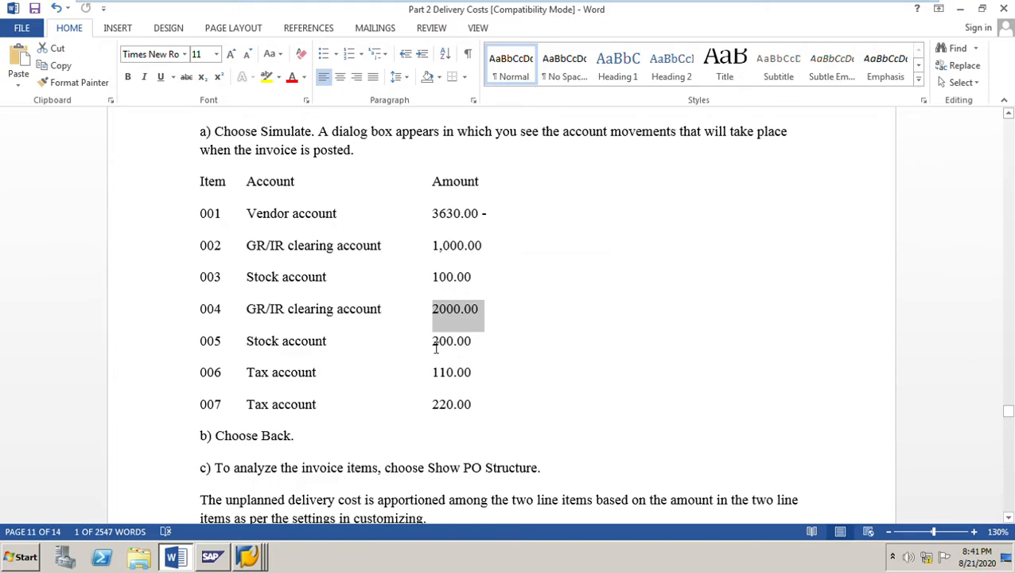
drag(434, 342, 492, 346)
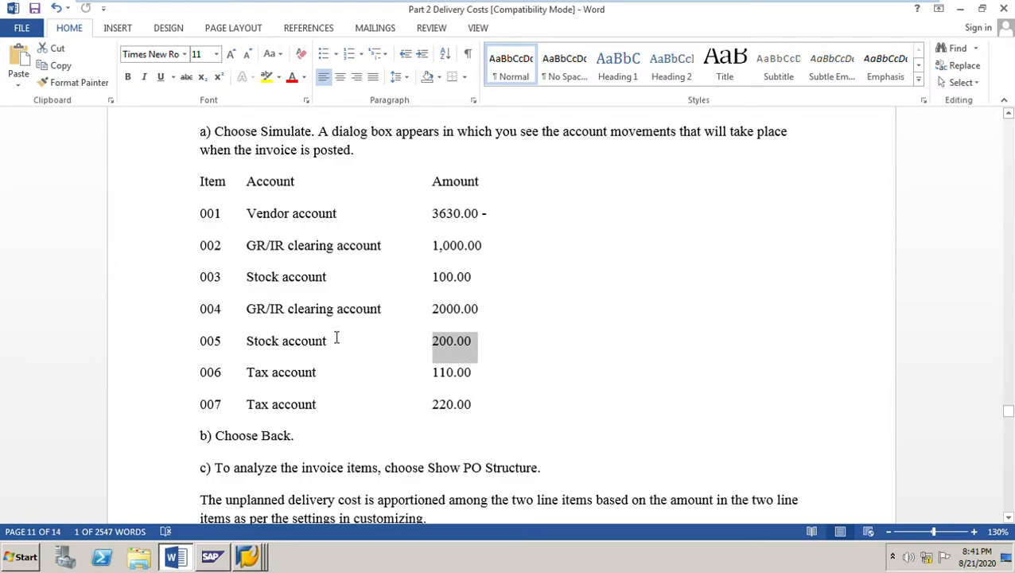
Step: Read the exercise's posting instruction, switch to SAP's Enter Incoming Invoice session and go back from the simulation to the invoice entry
scroll(578, 330, down, 3)
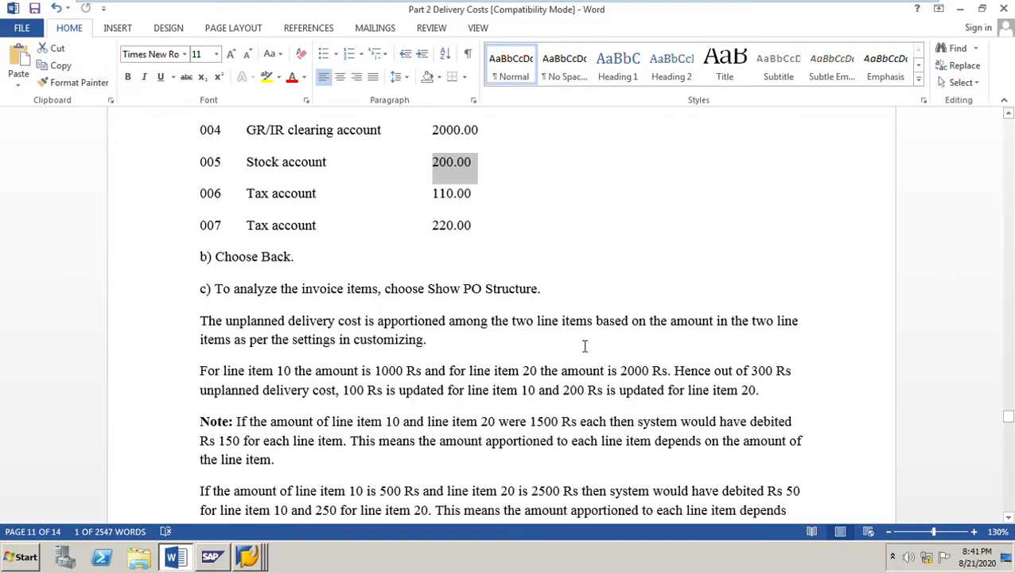
scroll(589, 350, down, 5)
scroll(594, 385, down, 2)
mouse_move(248, 557)
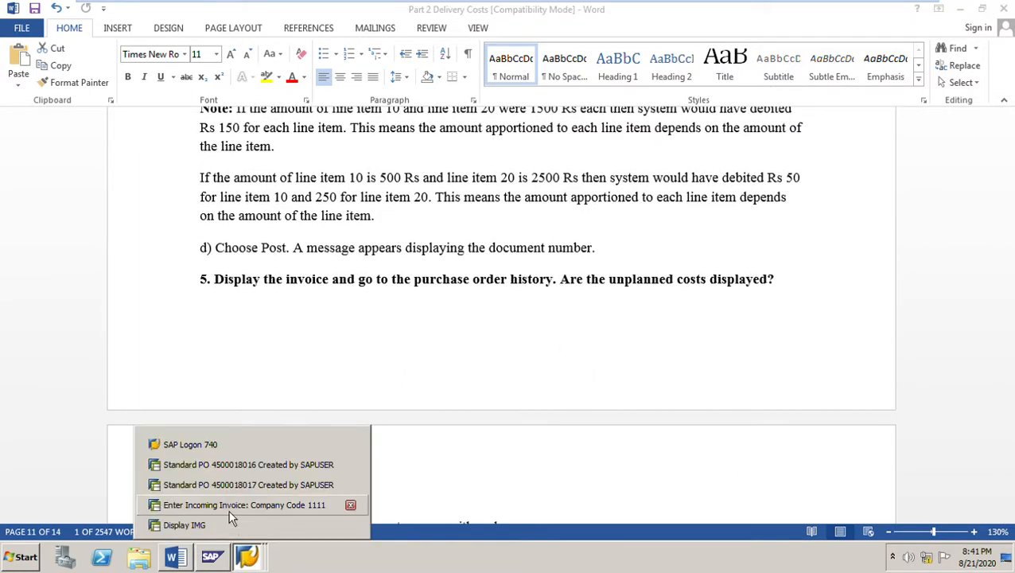
click(229, 510)
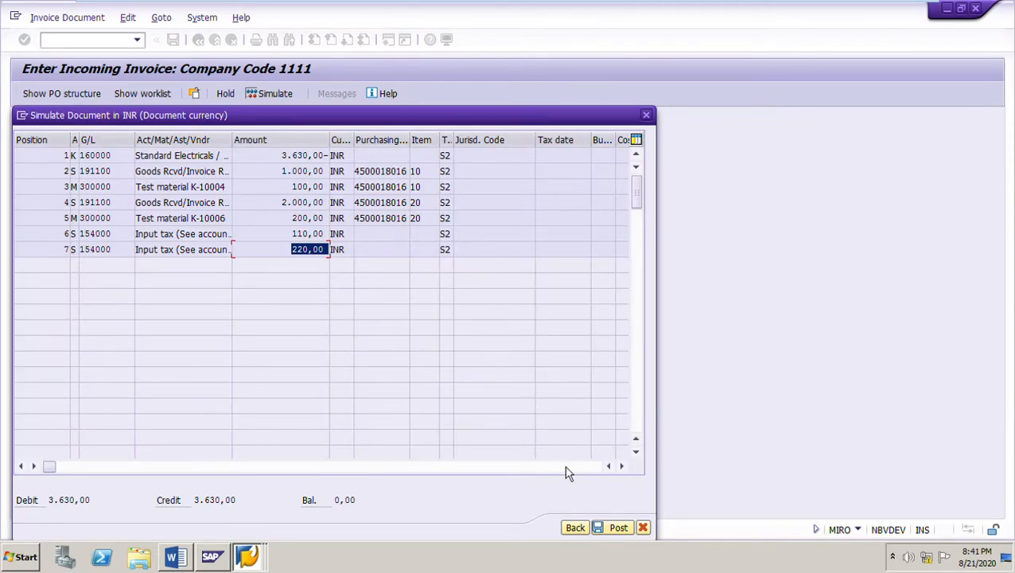
click(576, 529)
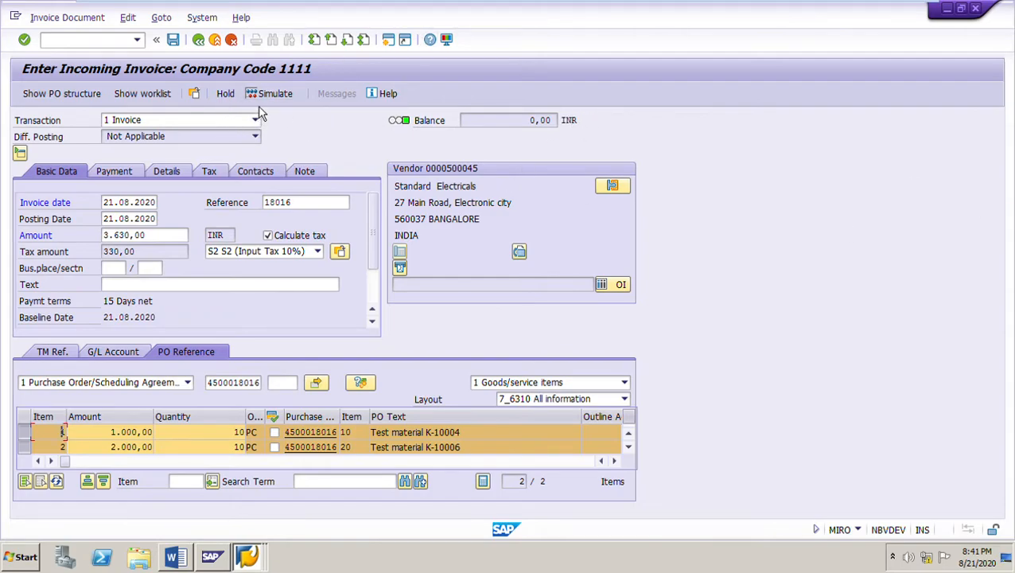
click(173, 40)
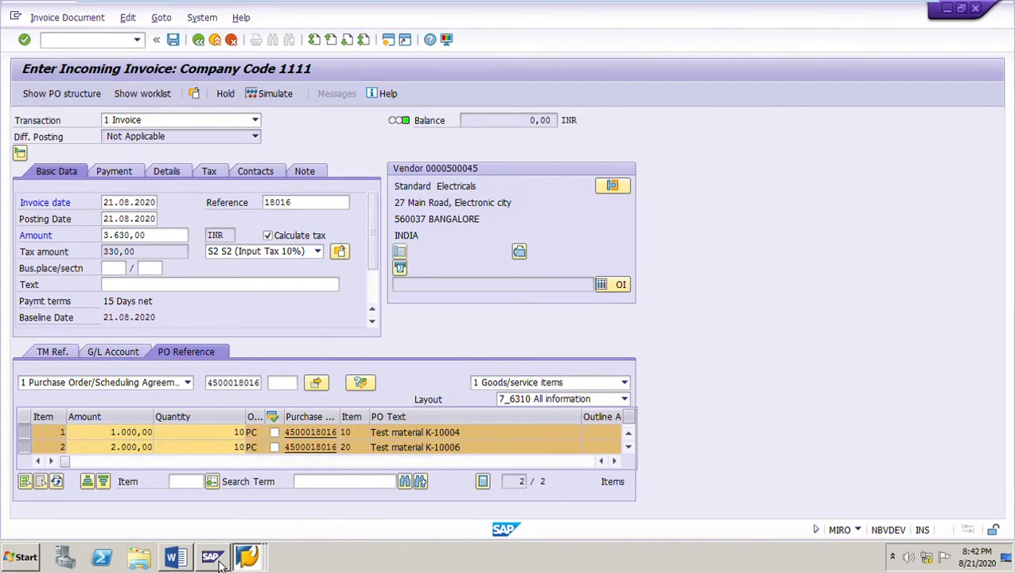
Step: Switch to the Word exercise and reword question 5's second sentence as "How are the unplanned costs displayed?"
click(188, 563)
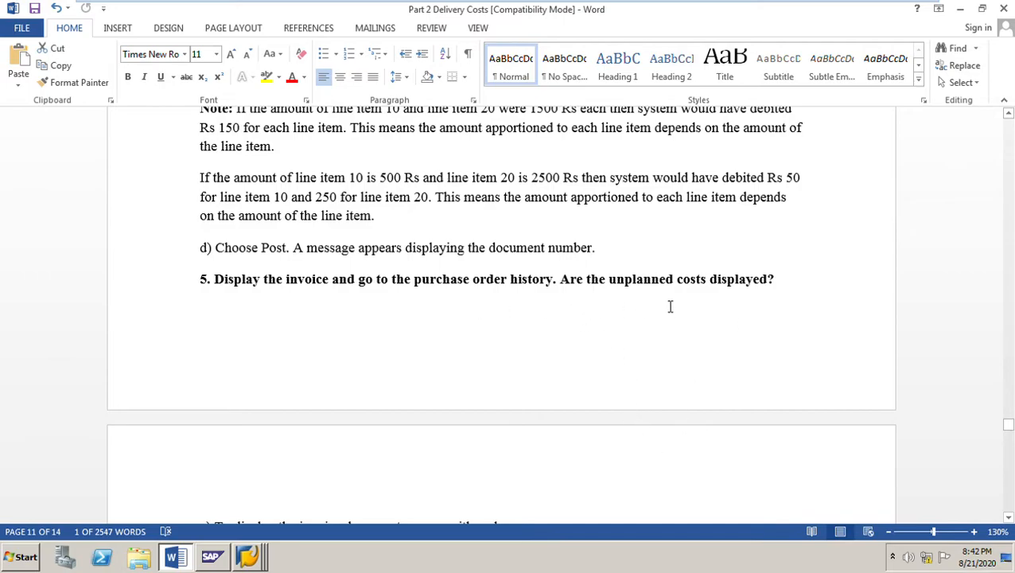
scroll(776, 306, down, 2)
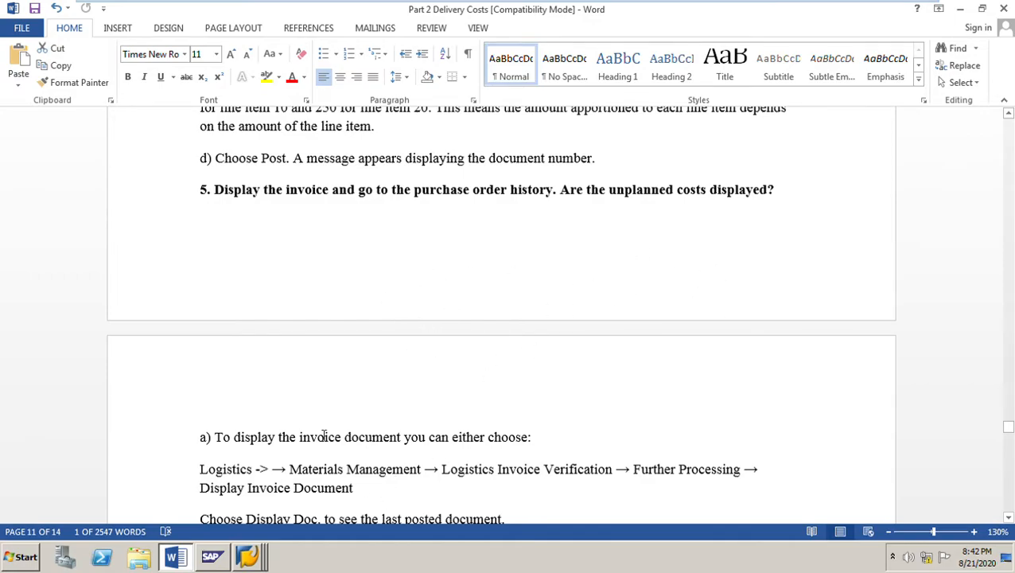
double_click(570, 195)
click(573, 195)
key(BackSpace)
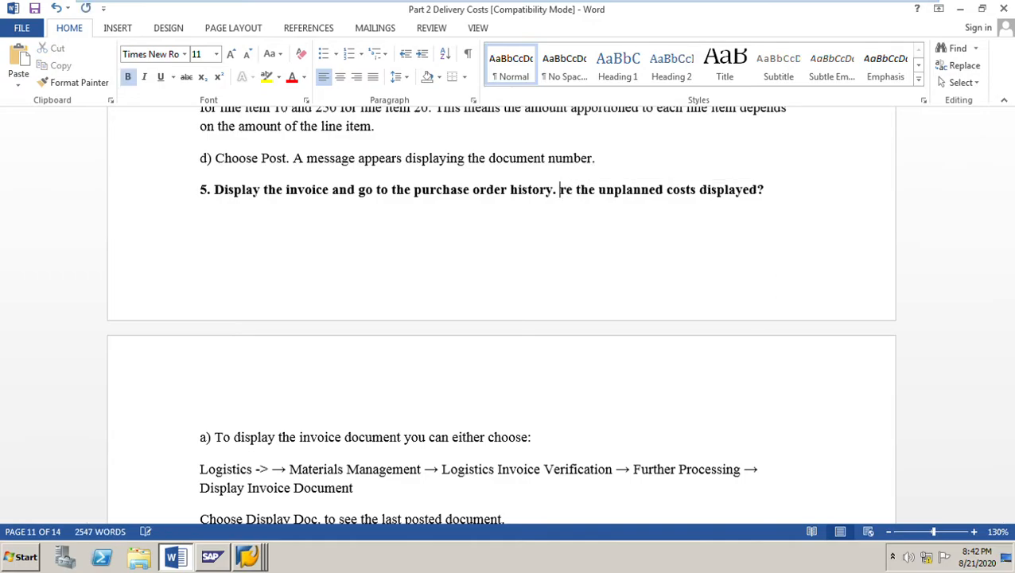
text(How a)
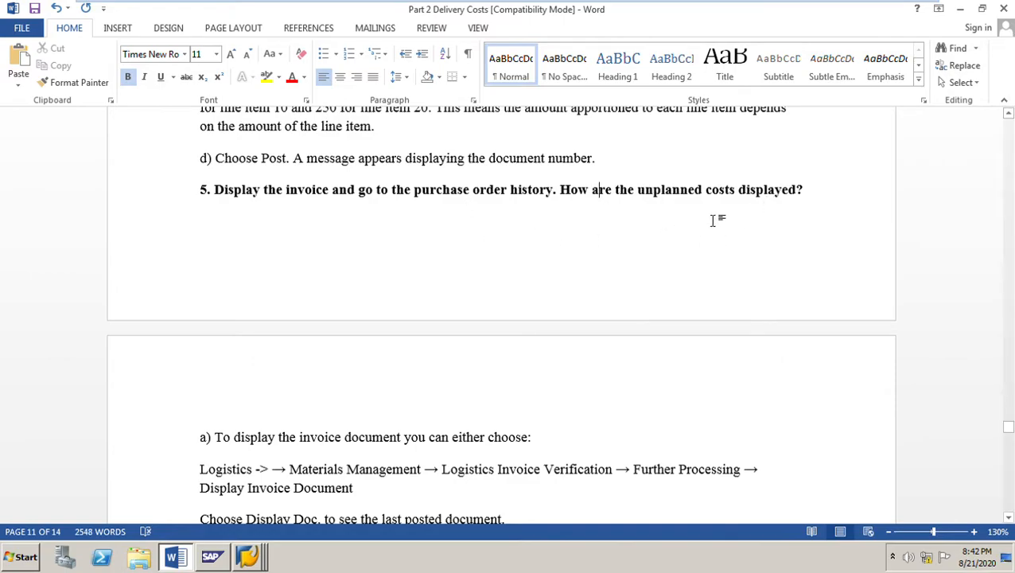
Step: Switch to SAP's Enter Incoming Invoice session and post the invoice
click(251, 557)
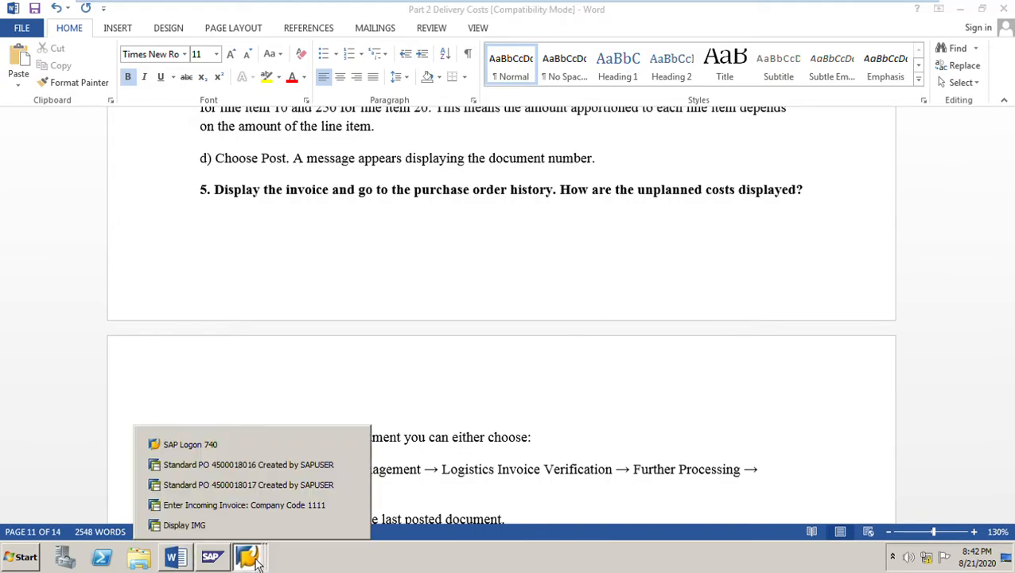
click(231, 505)
key(ctrl+s)
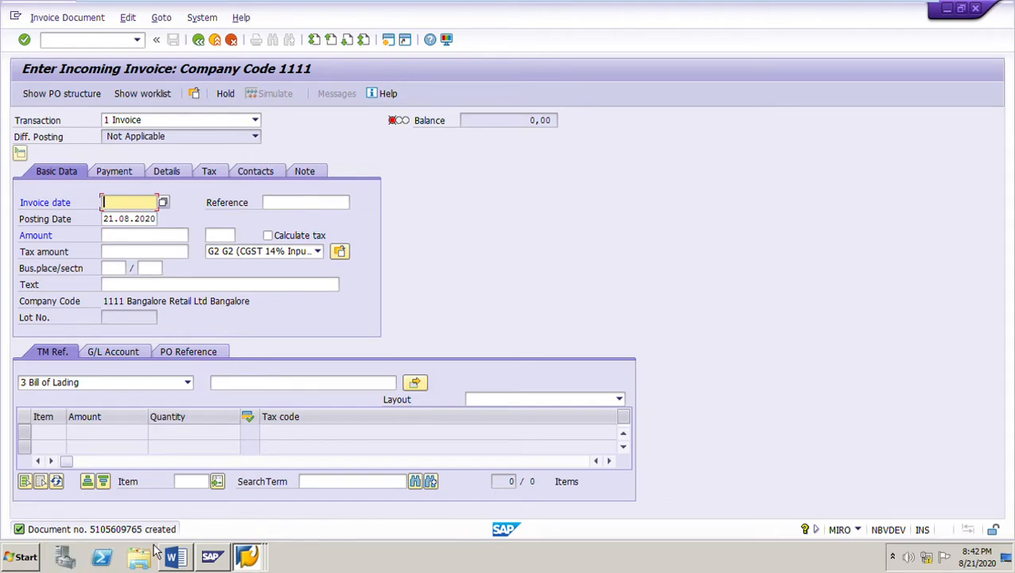
Step: Switch to the posted invoice's purchase order and reload it to display the updated purchase order history of item 10
click(246, 556)
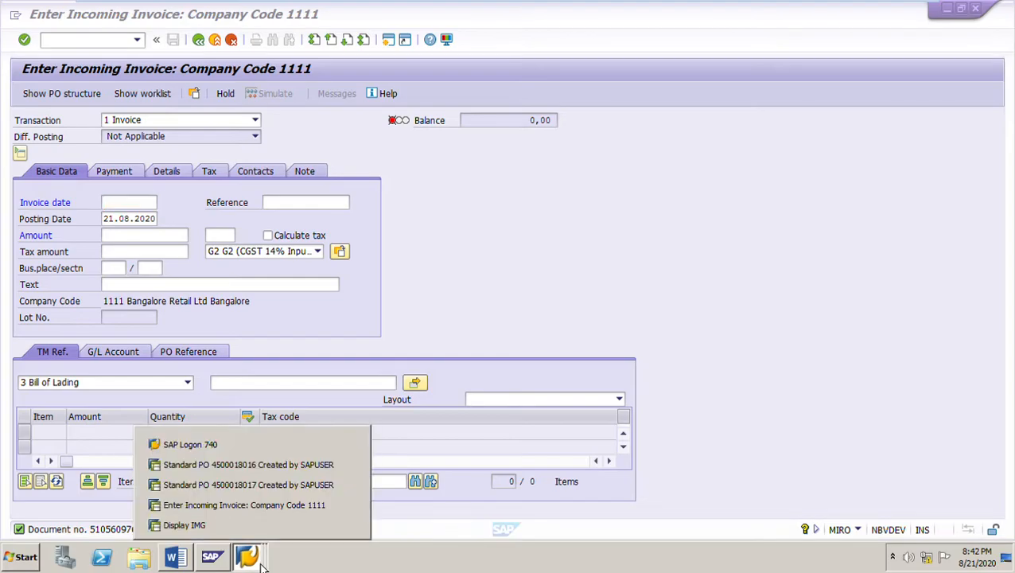
click(261, 474)
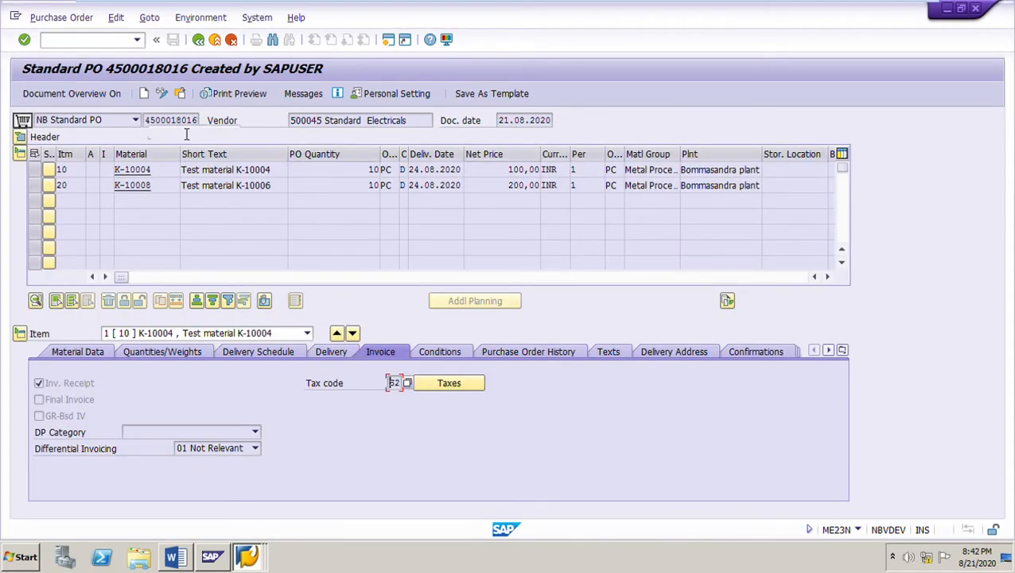
click(535, 358)
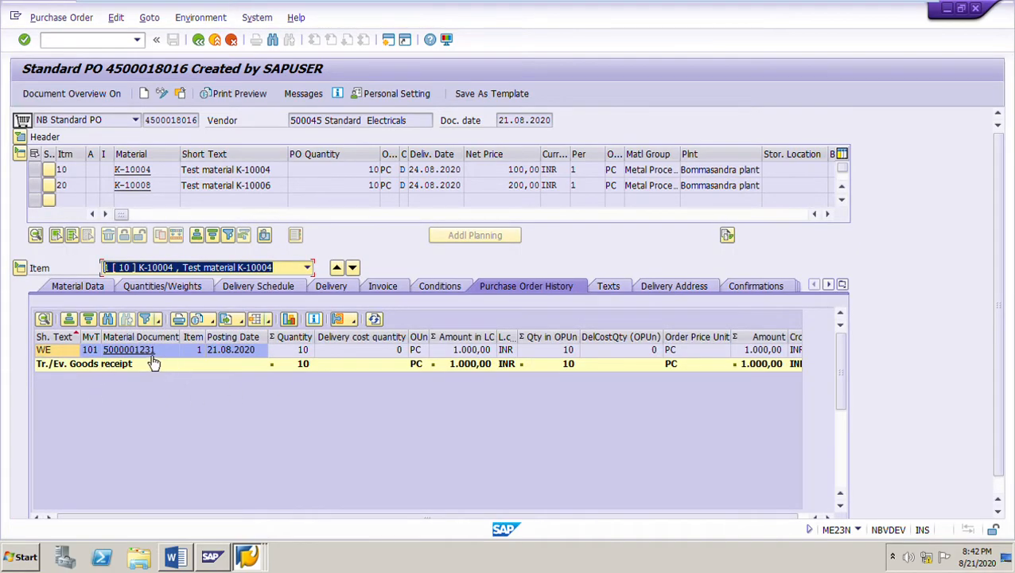
click(175, 99)
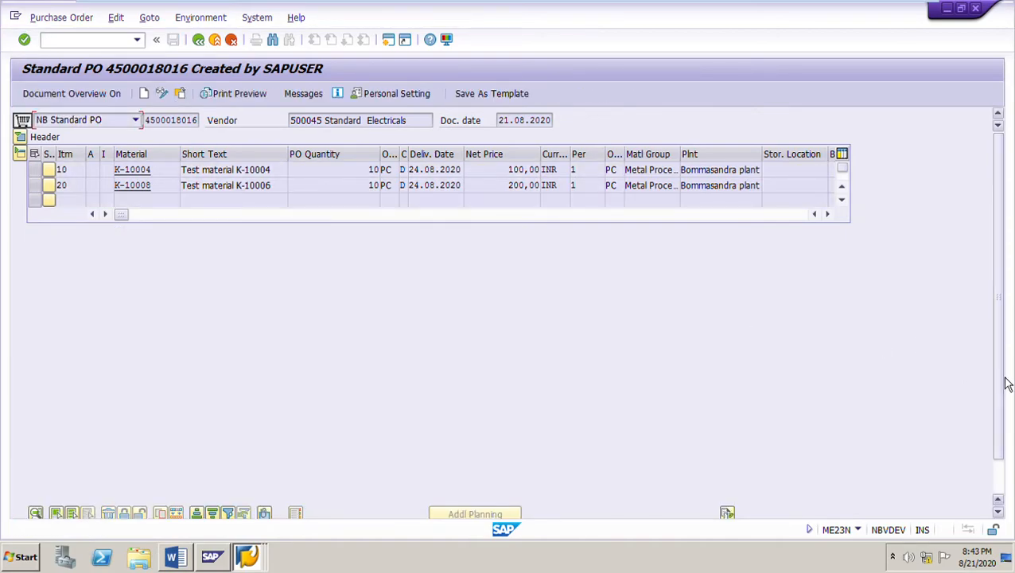
scroll(1002, 383, down, 2)
click(24, 510)
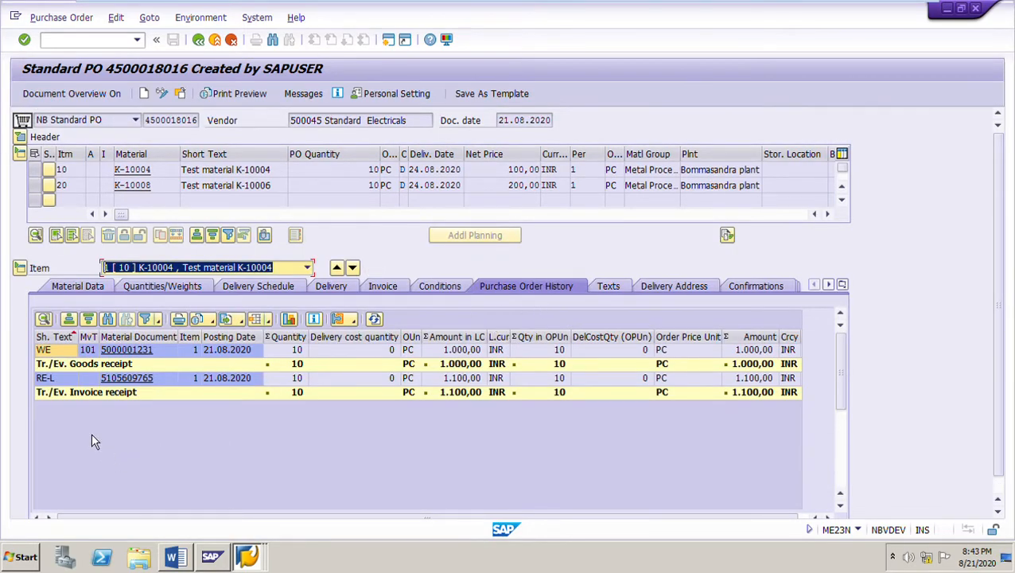
Step: Open the invoice receipt's accounting document, examine its GR/IR, inventory and input tax amounts, and return to the invoice display
click(132, 386)
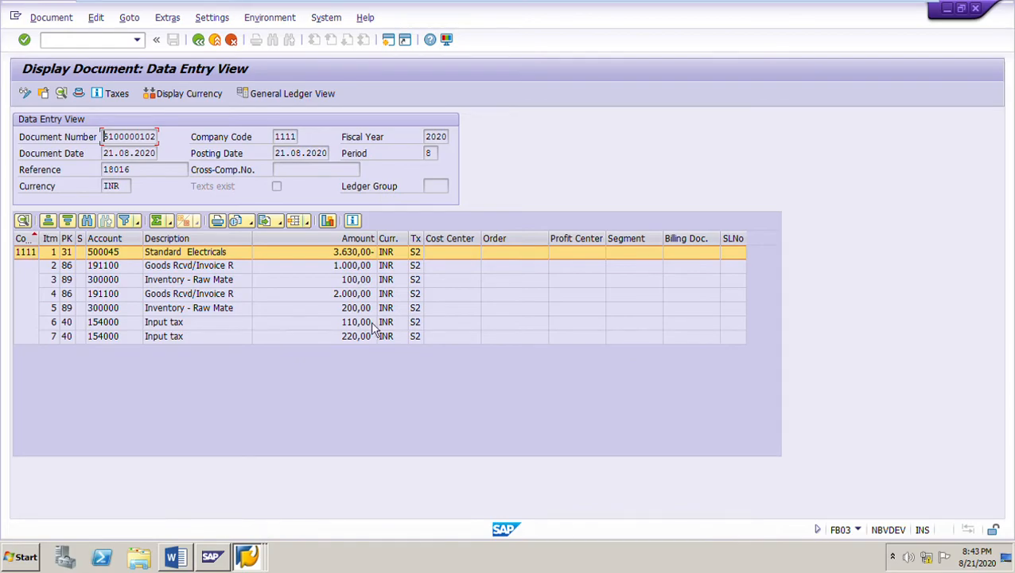
click(362, 272)
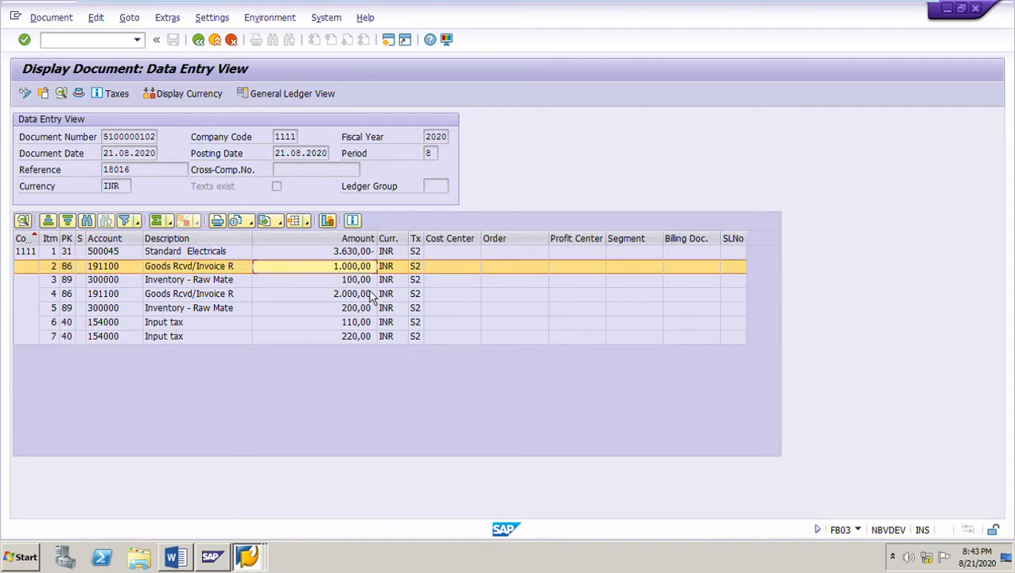
key(Down)
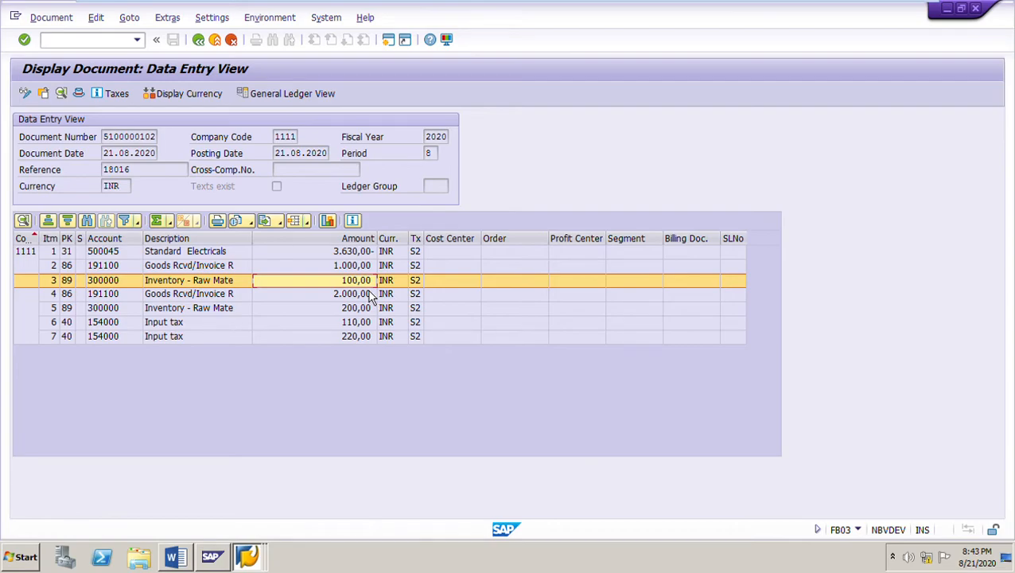
key(Down)
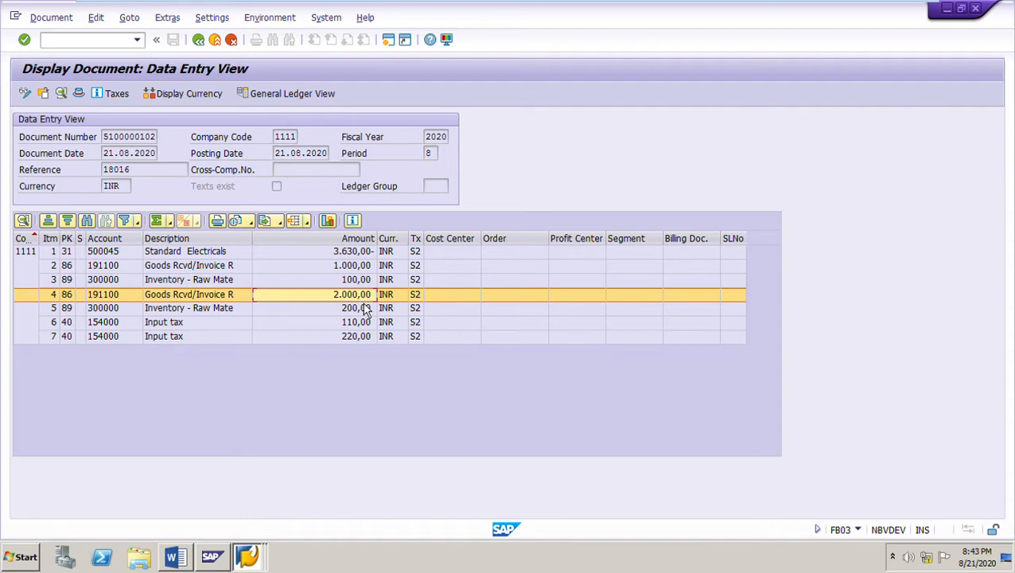
key(Down)
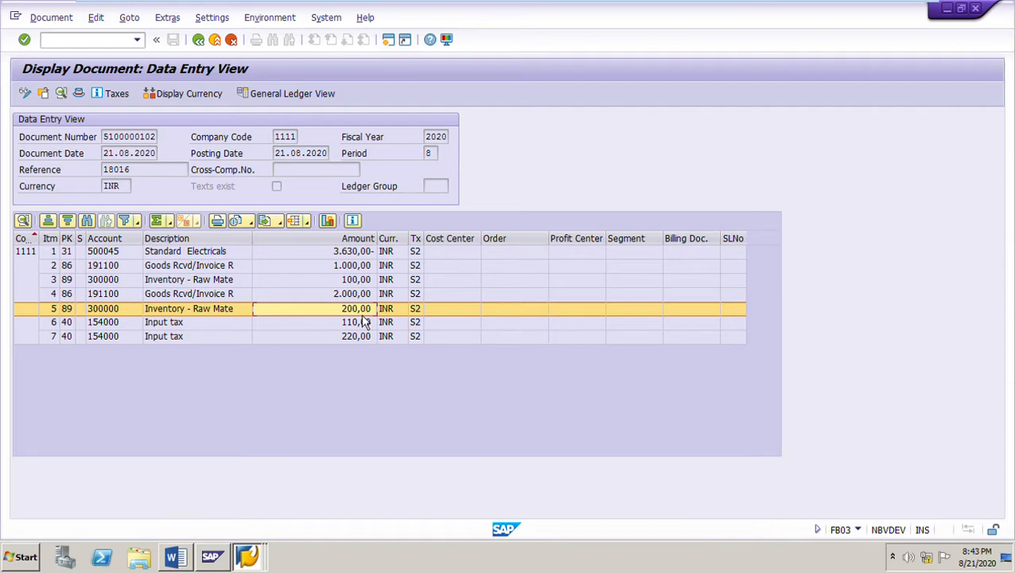
click(356, 325)
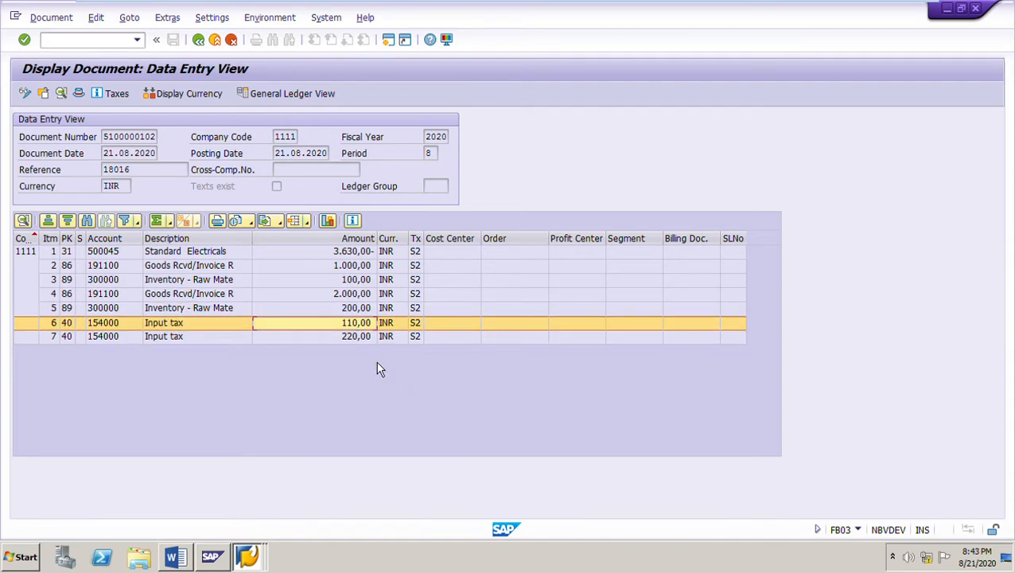
click(357, 337)
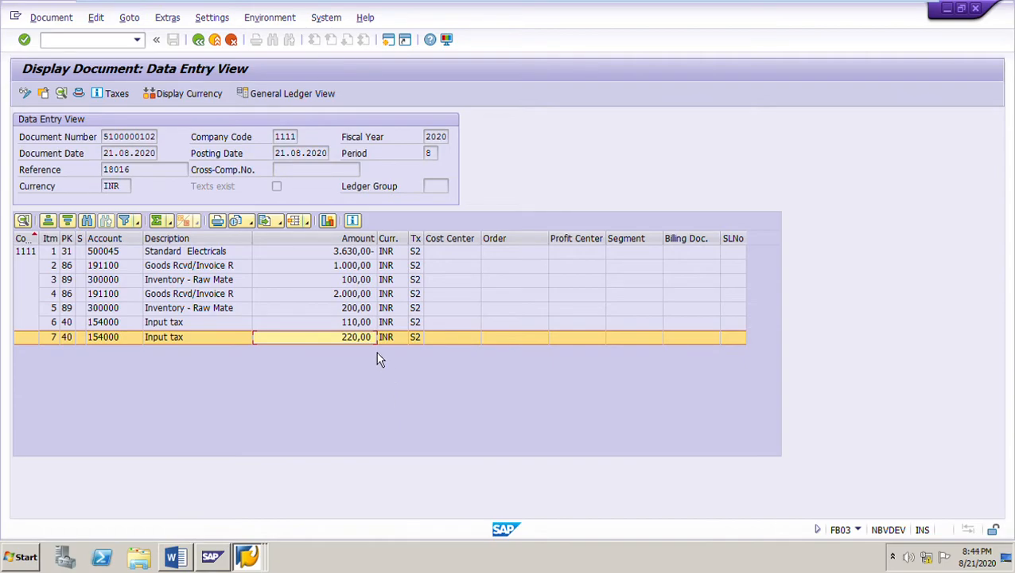
click(205, 47)
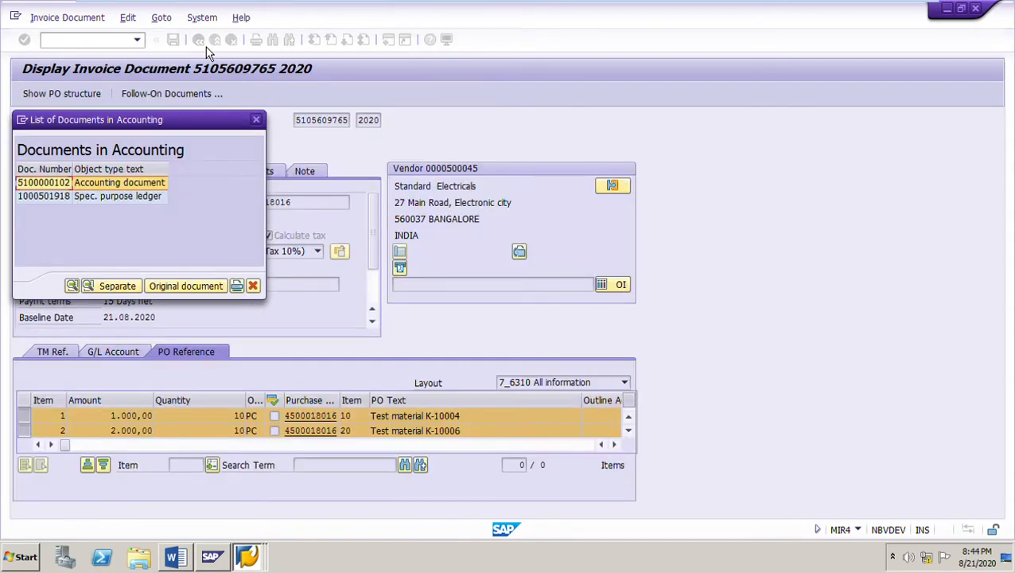
click(256, 119)
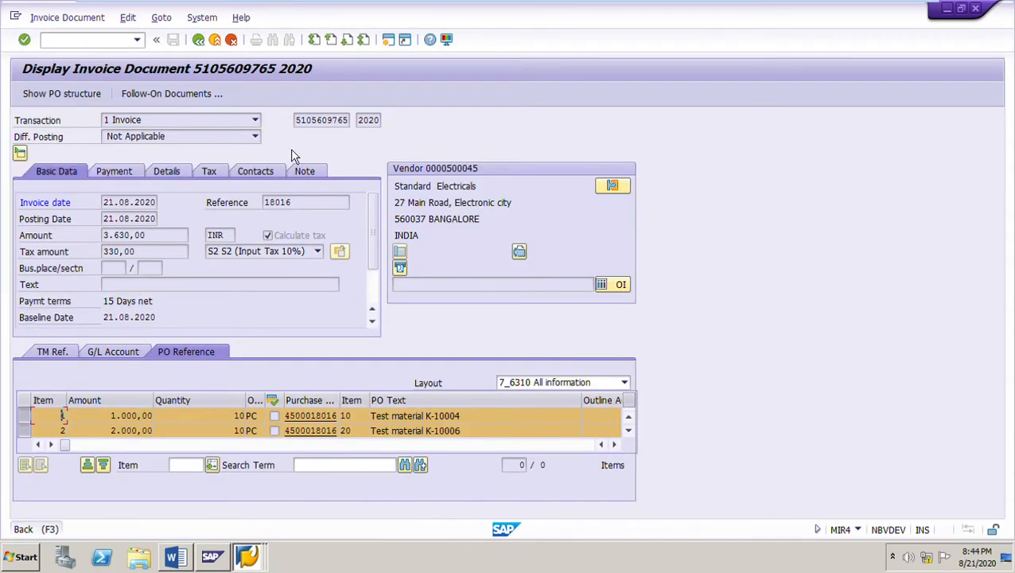
Step: Switch to the Word exercise, read question 5's solution and select the paragraph explaining how unplanned delivery costs appear in the history
click(175, 557)
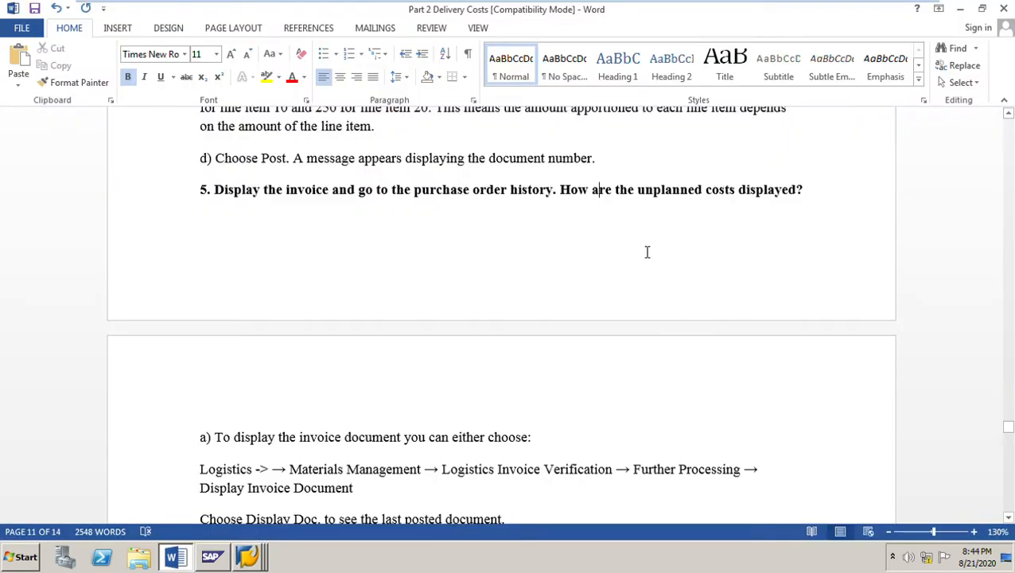
scroll(792, 298, down, 4)
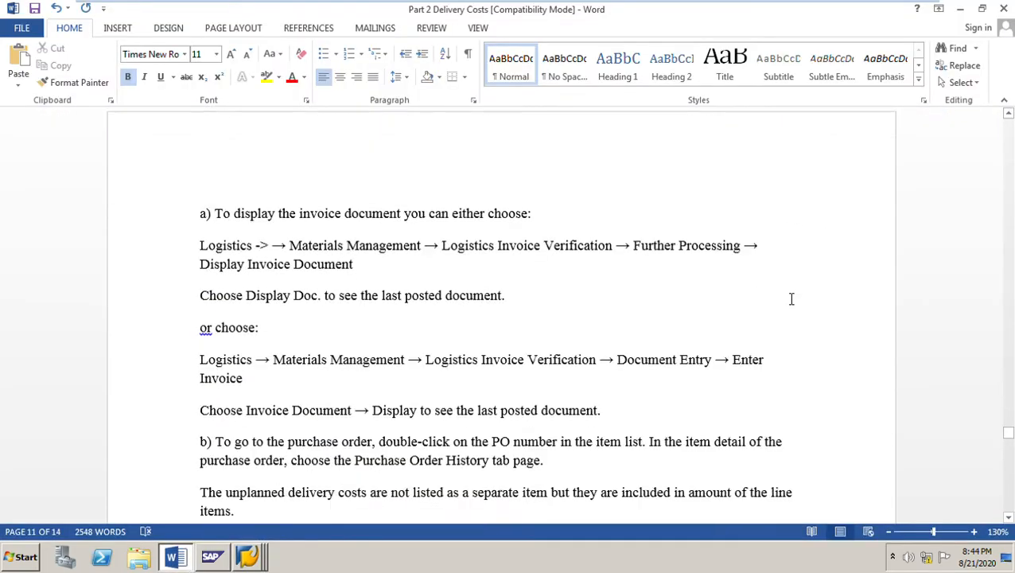
scroll(792, 299, down, 3)
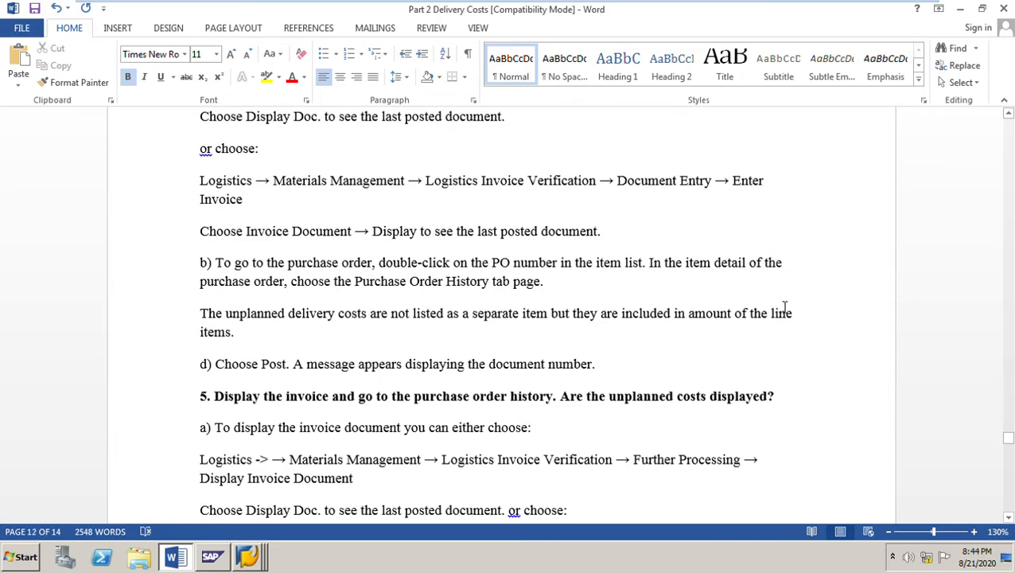
scroll(784, 308, down, 3)
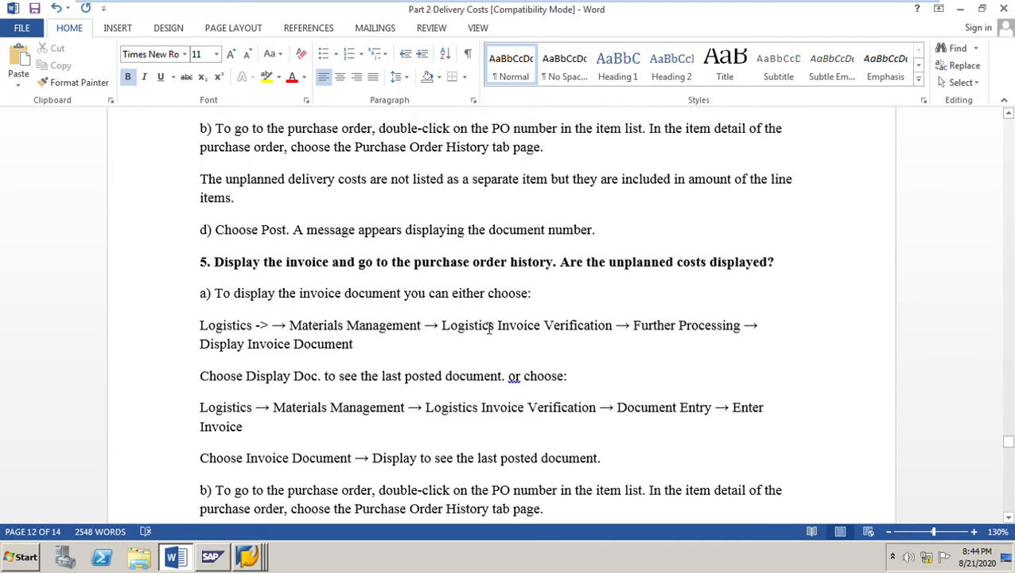
scroll(438, 312, up, 2)
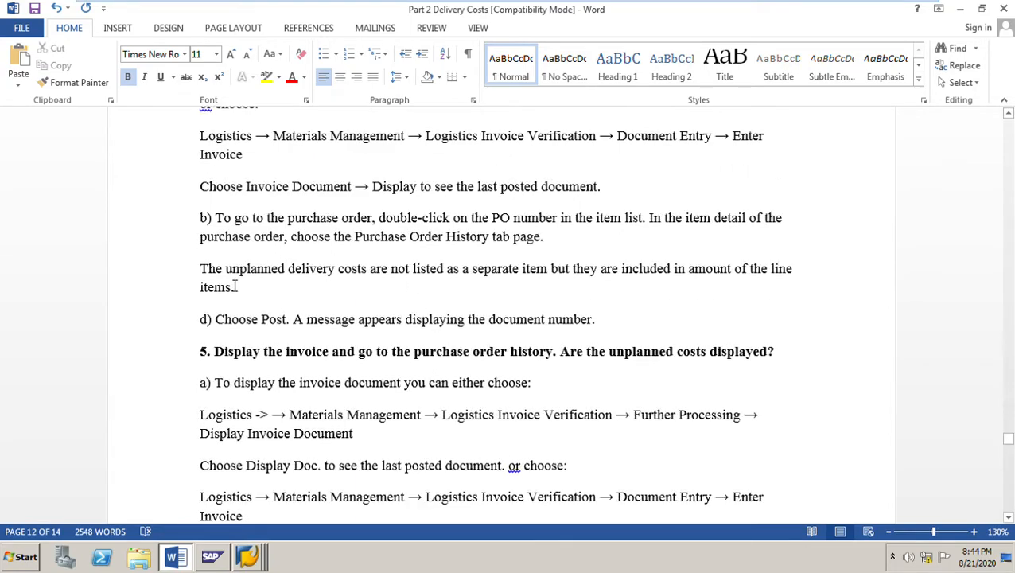
drag(202, 269, 315, 288)
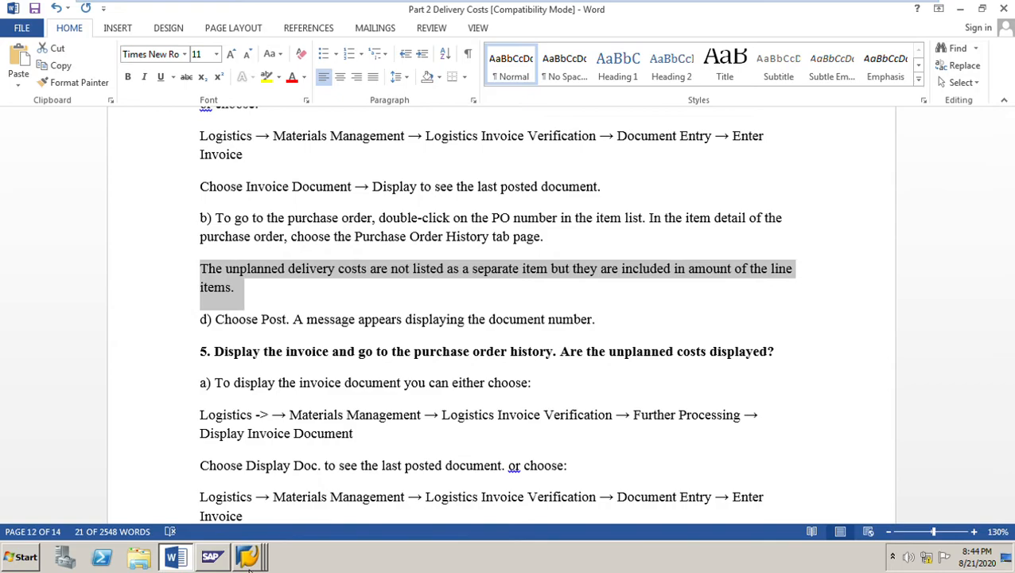
Step: Switch back to SAP's purchase order, check item 10's net price against its history and display the purchase order history of item 20
mouse_move(249, 560)
click(238, 463)
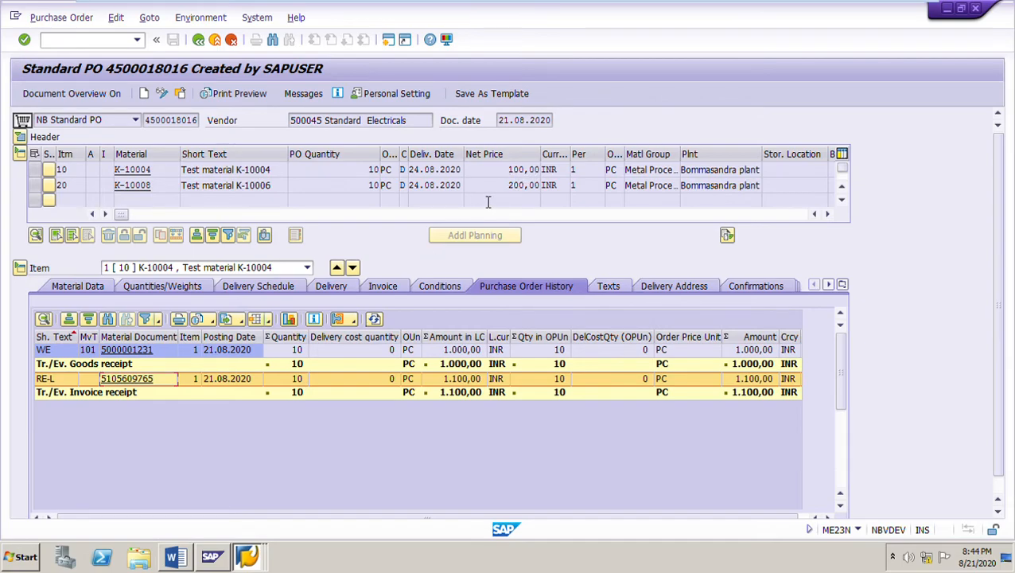
double_click(523, 170)
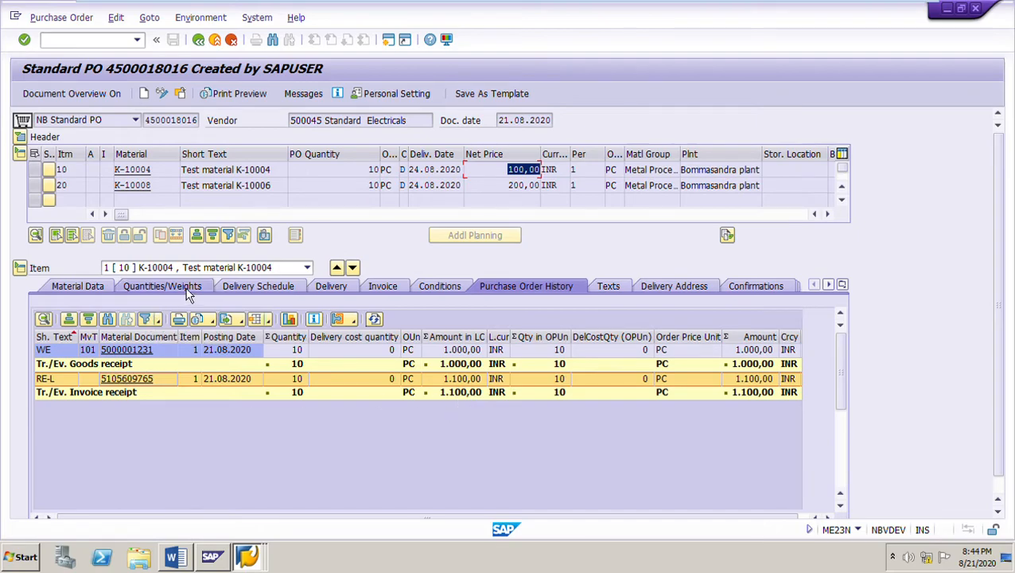
click(243, 271)
click(245, 282)
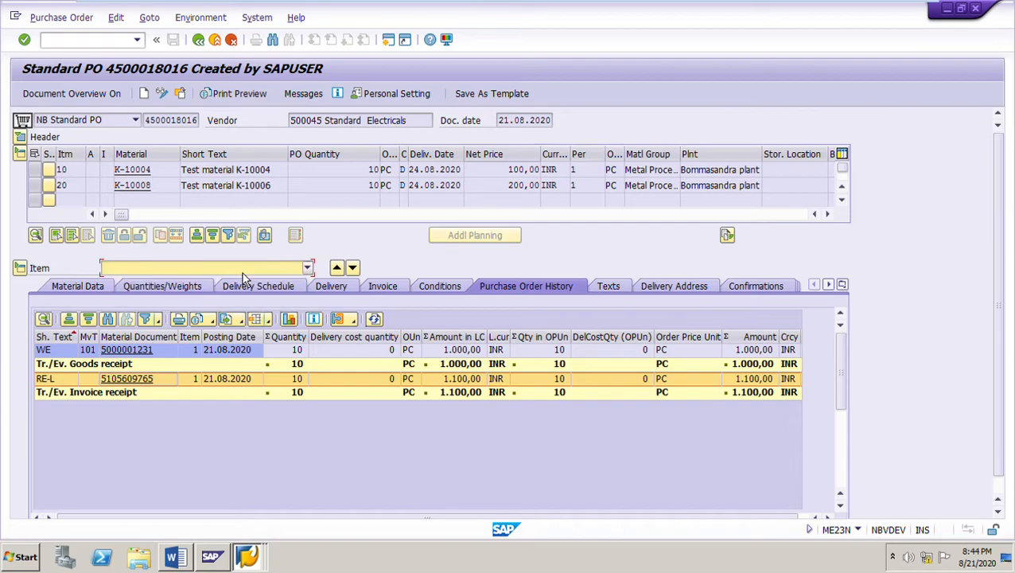
click(353, 268)
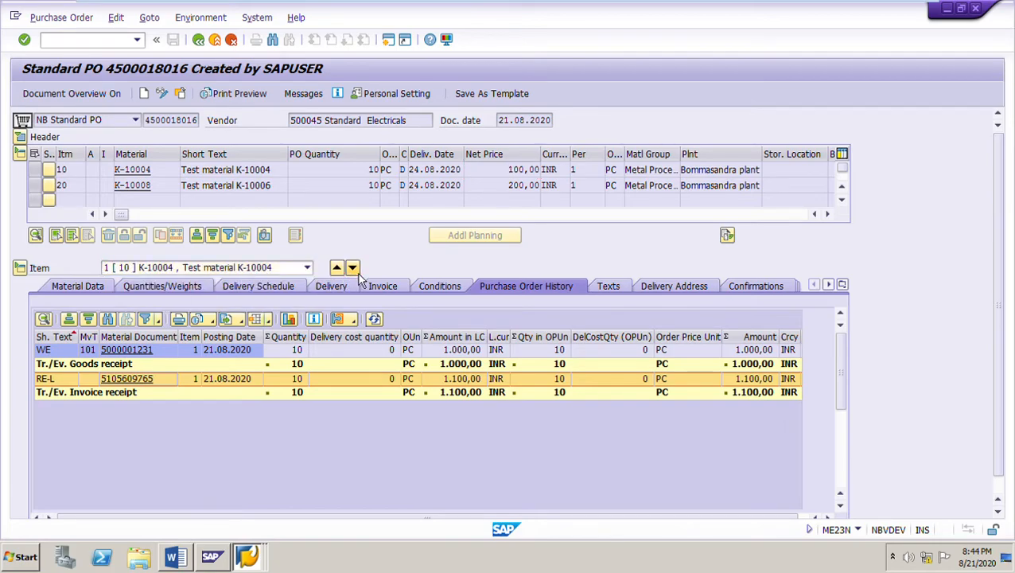
click(307, 268)
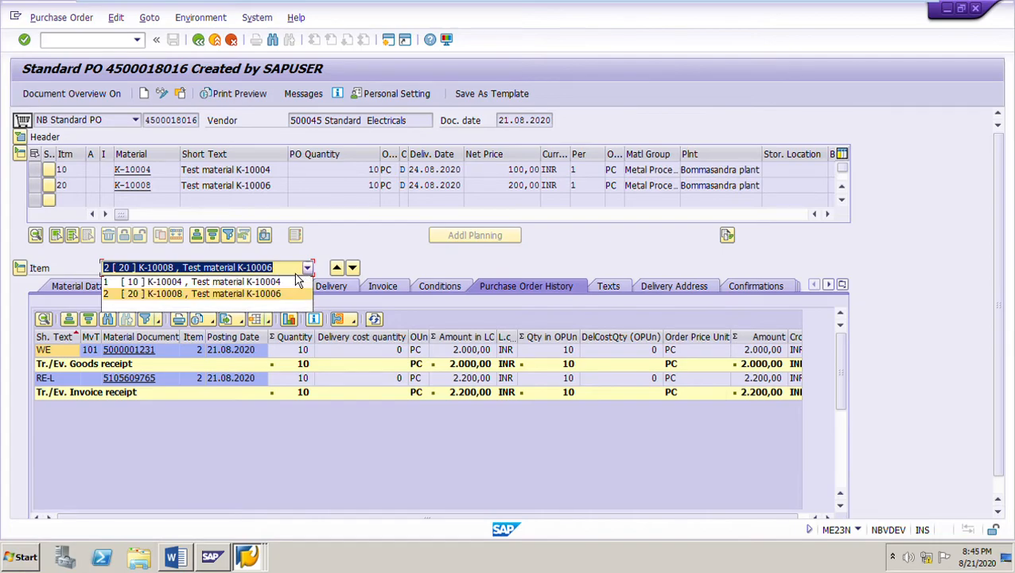
click(220, 294)
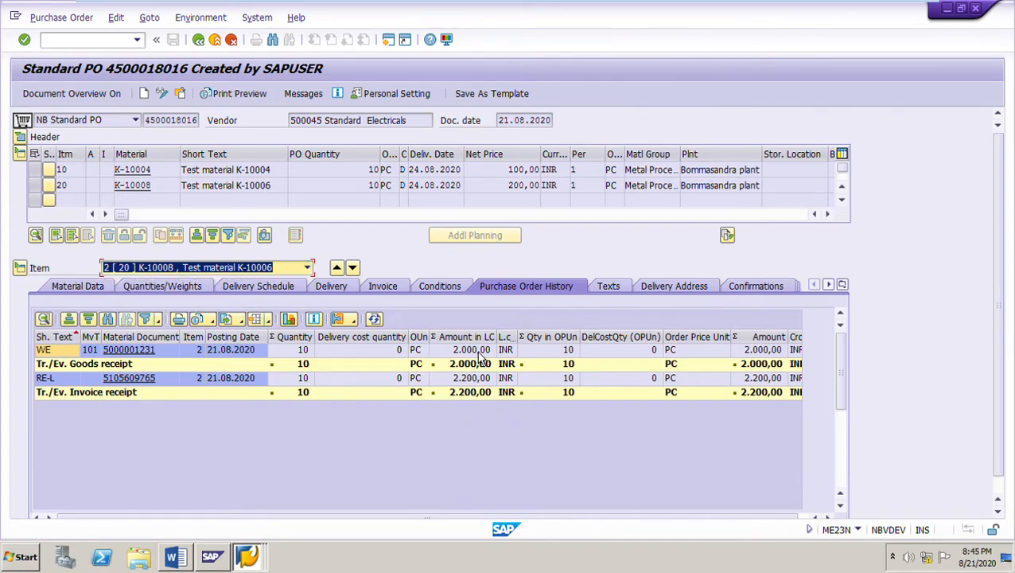